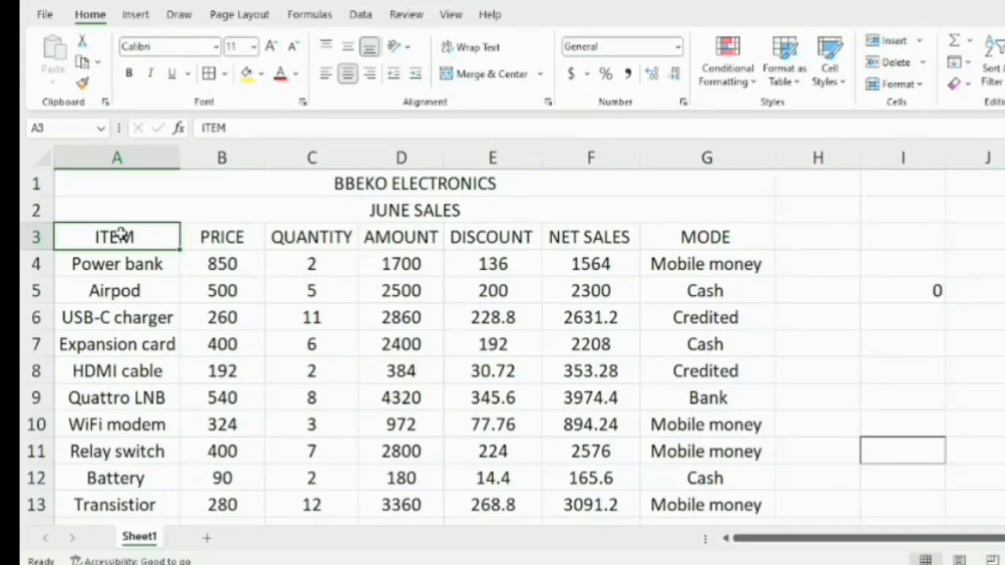
- Select the ITEM column from its header in A3 down to the last listed item
key("ctrl+shift+Down")
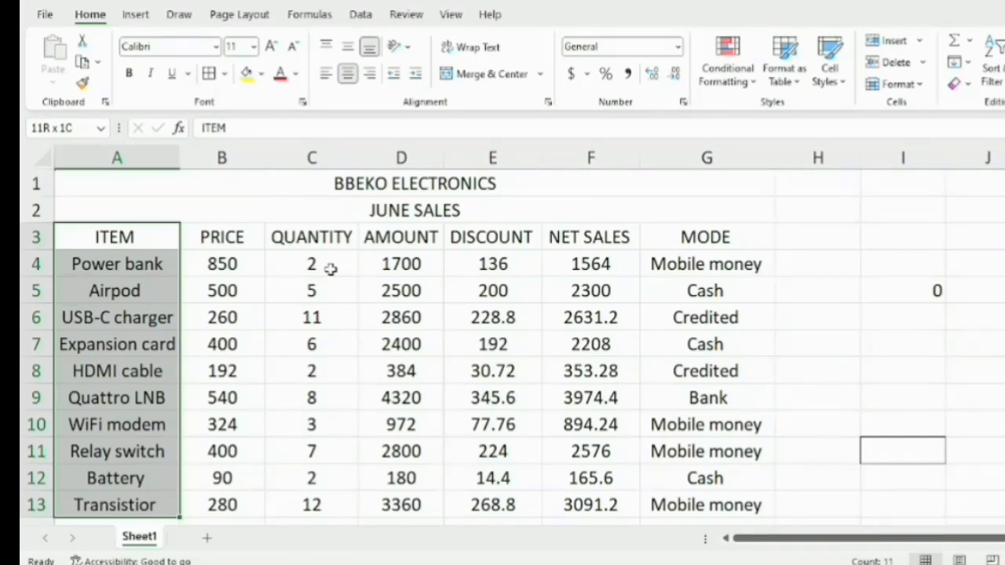
key("Down")
key("Down")
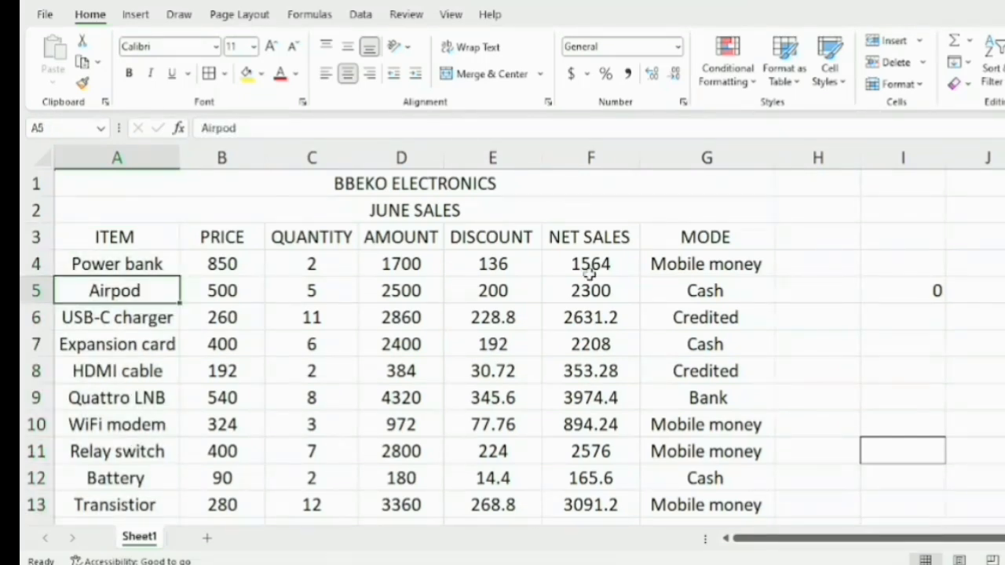
key("ctrl+c")
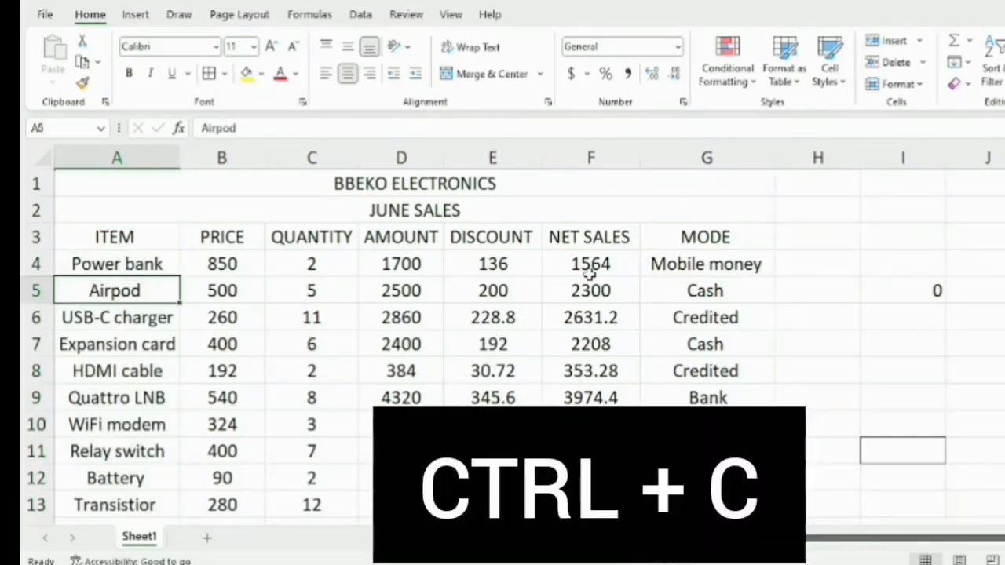
left_click(722, 236)
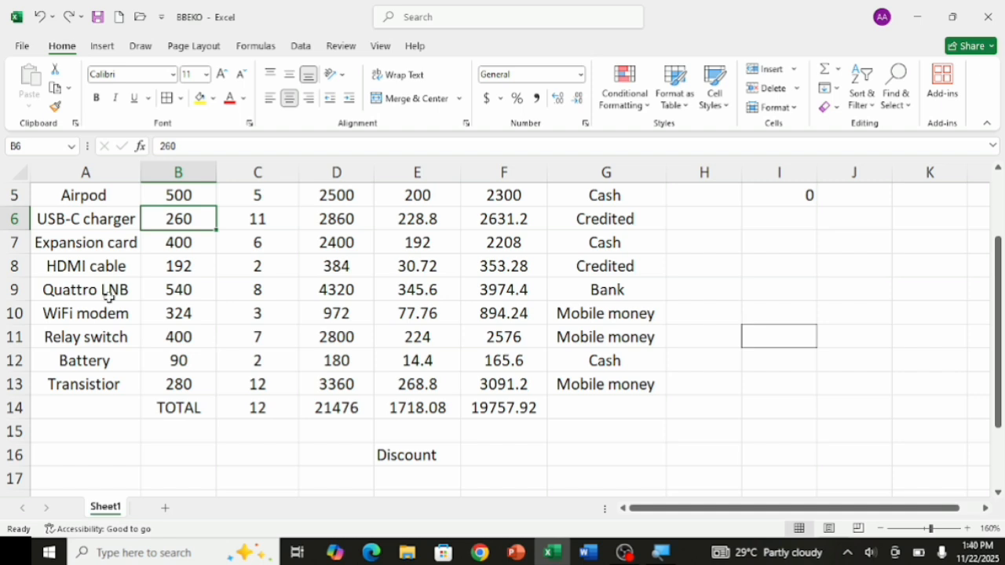
- Move through column A one cell at a time, from the sheet title down past the sales table to A66
left_click(83, 205)
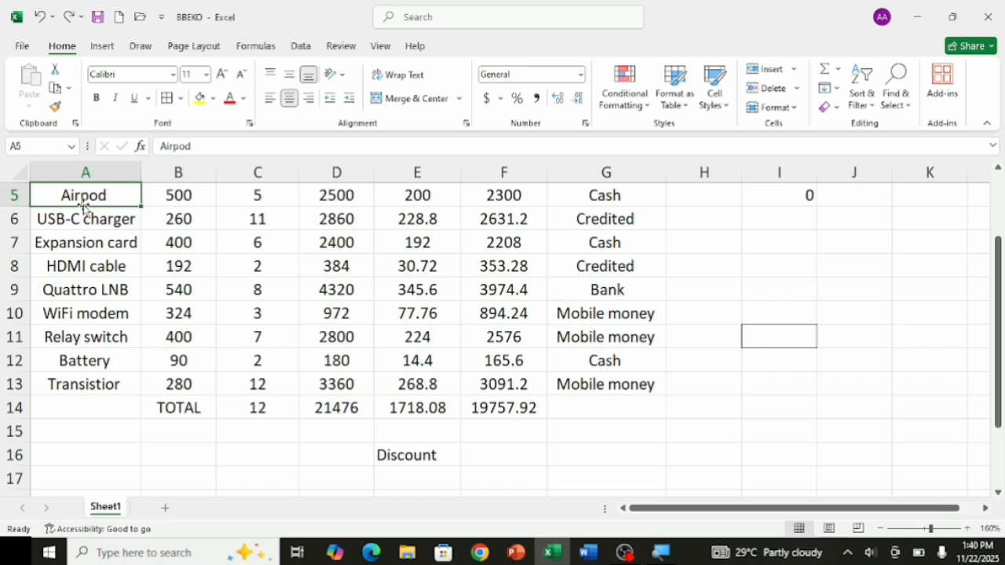
key("Up")
key("Up")
key("Up")
key("Up")
key("Down")
key("Down")
key("Down")
key("Down")
key("Down")
key("Down")
key("Down")
key("Down")
key("Down")
key("Down")
key("Down")
key("Down")
key("Down")
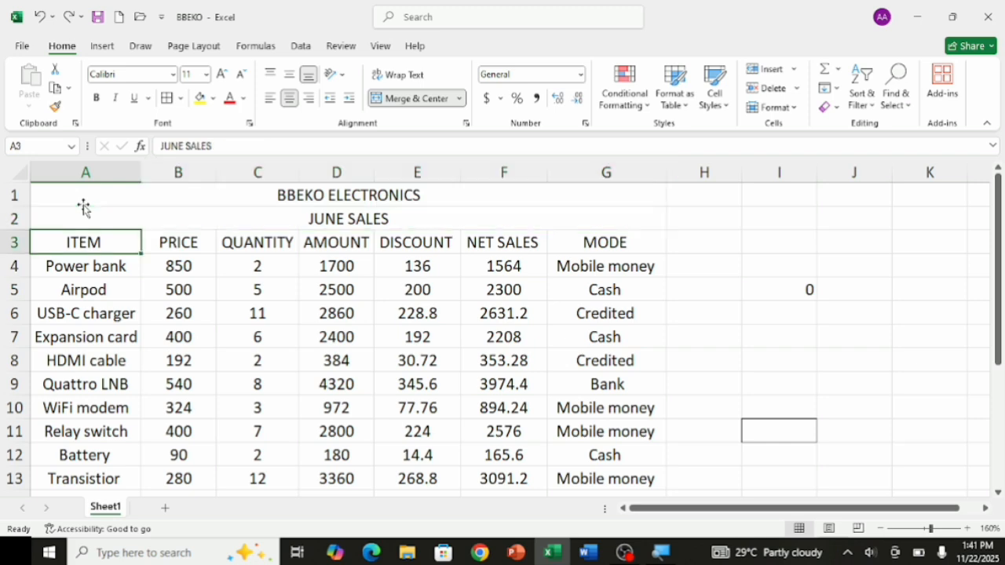
key("Down")
key("Down")
key("Down")
key("Down")
key("Down")
key("Down")
key("Down")
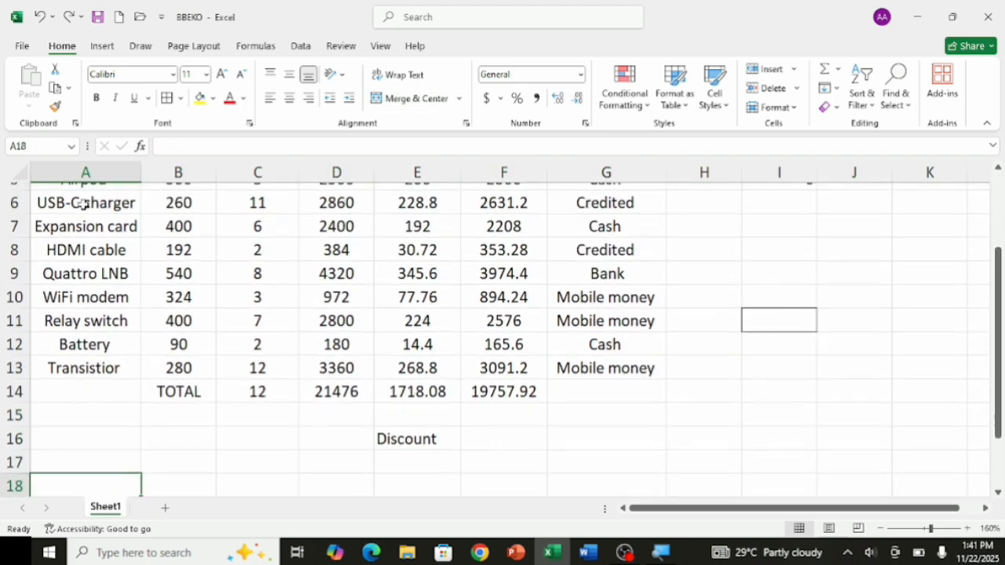
key("Down")
key("Down")
key("Down")
key("Down")
key("Down")
key("Down")
key("Down")
key("Down")
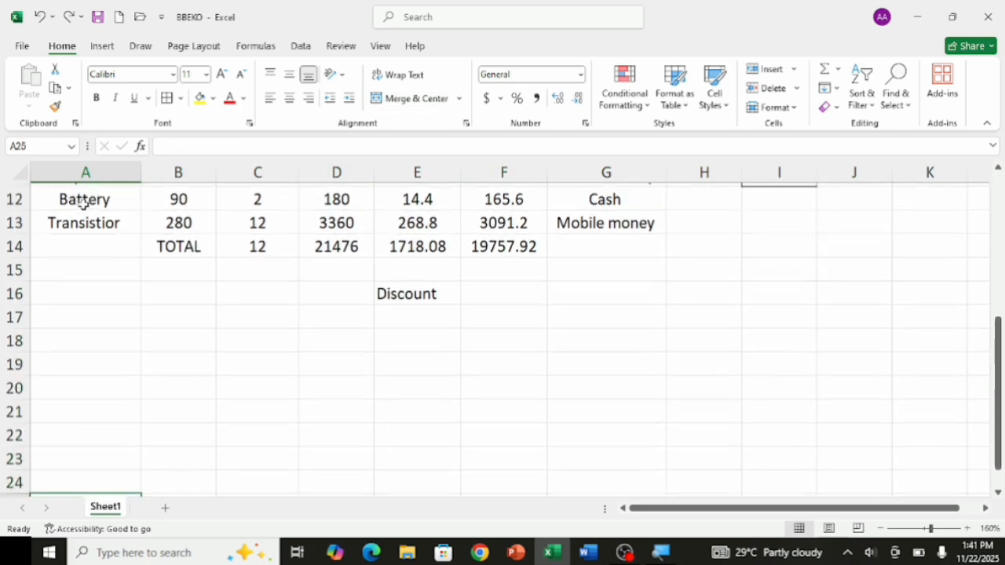
key("Down")
key("Down")
key("Down")
key("Down")
key("Down")
key("Down")
key("Down")
key("Down")
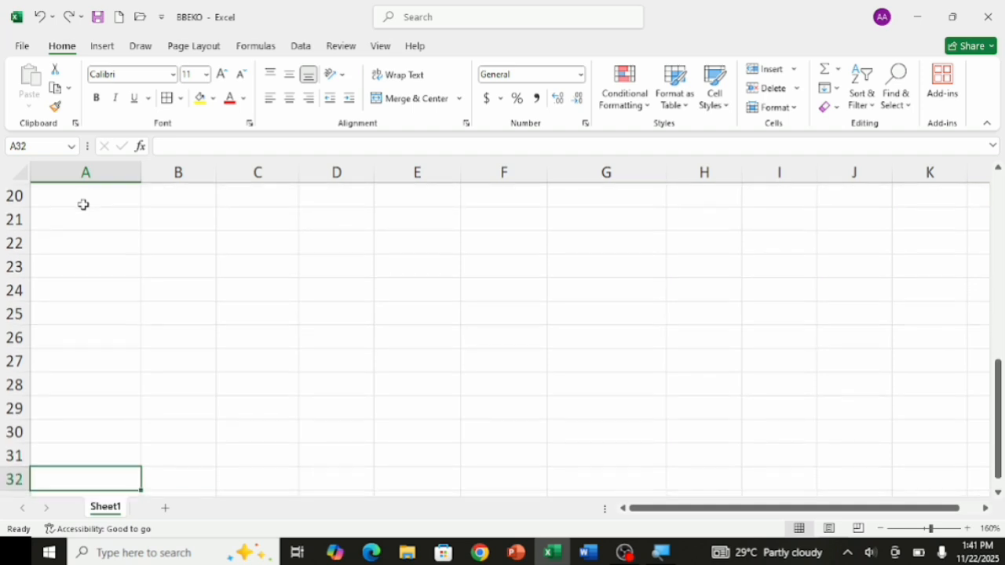
key("Down")
key("Down")
key("Down")
key("Down")
key("Down")
key("Down")
key("Down")
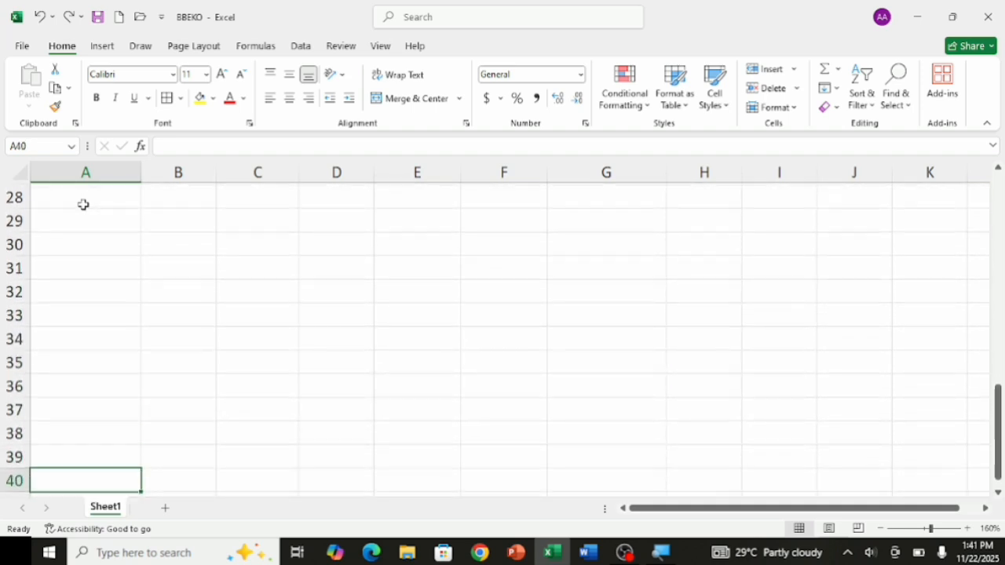
key("Down")
key("Down")
key("Down")
key("Down")
key("Down")
key("Down")
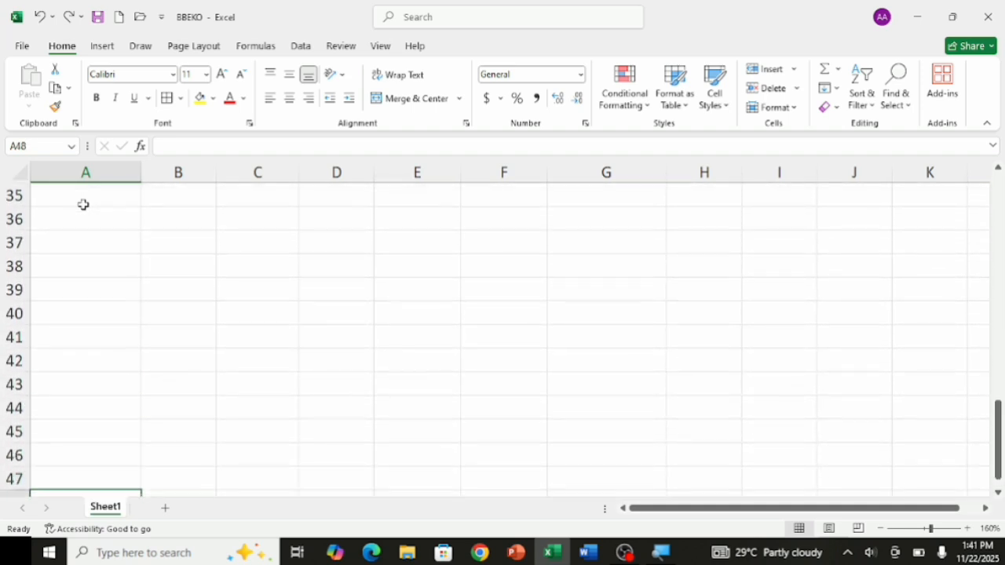
key("Down")
key("Down")
key("Down")
key("Down")
key("Down")
key("Down")
key("Down")
key("Down")
key("Down")
key("Down")
key("Down")
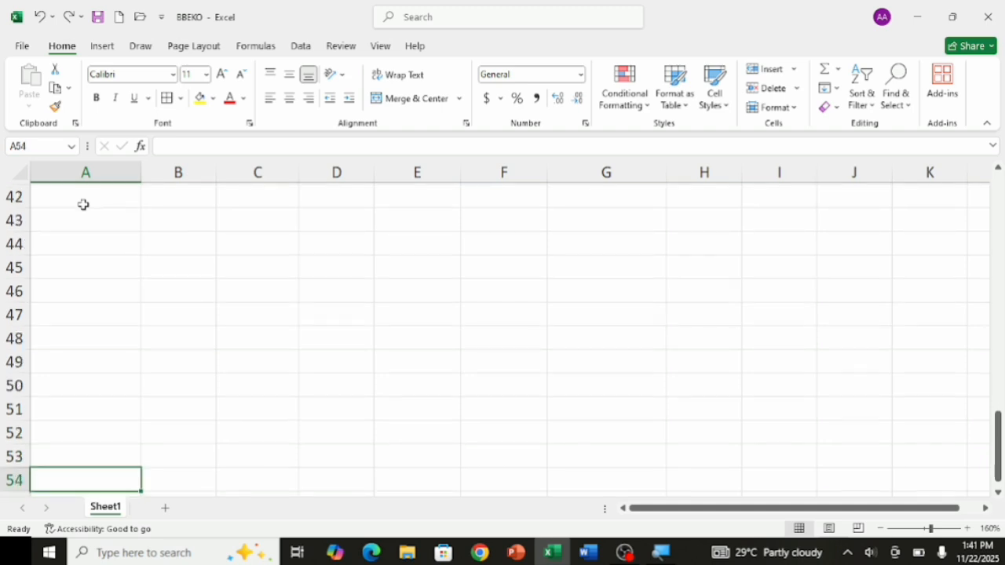
key("Down")
key("Down")
key("Down")
key("Down")
key("Down")
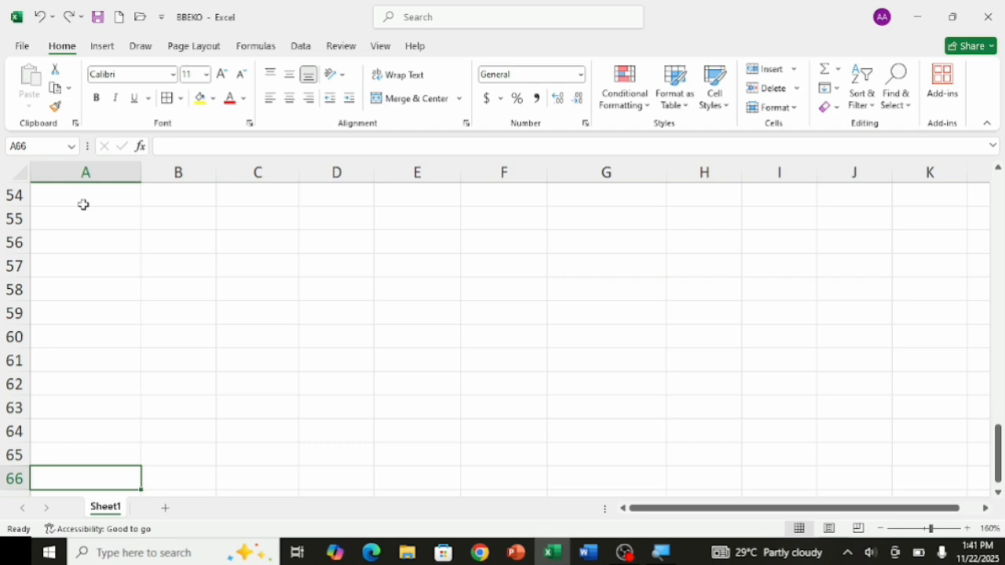
- Jump straight to the last row of the worksheet in column A and return to the title in A1
key("ctrl+Down")
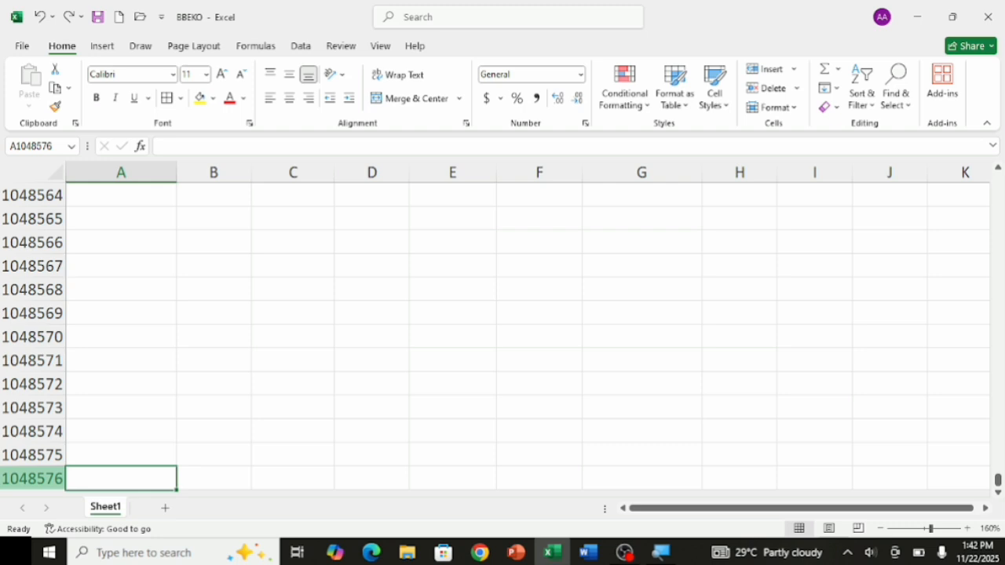
key("ctrl+Up")
key("ctrl+Up")
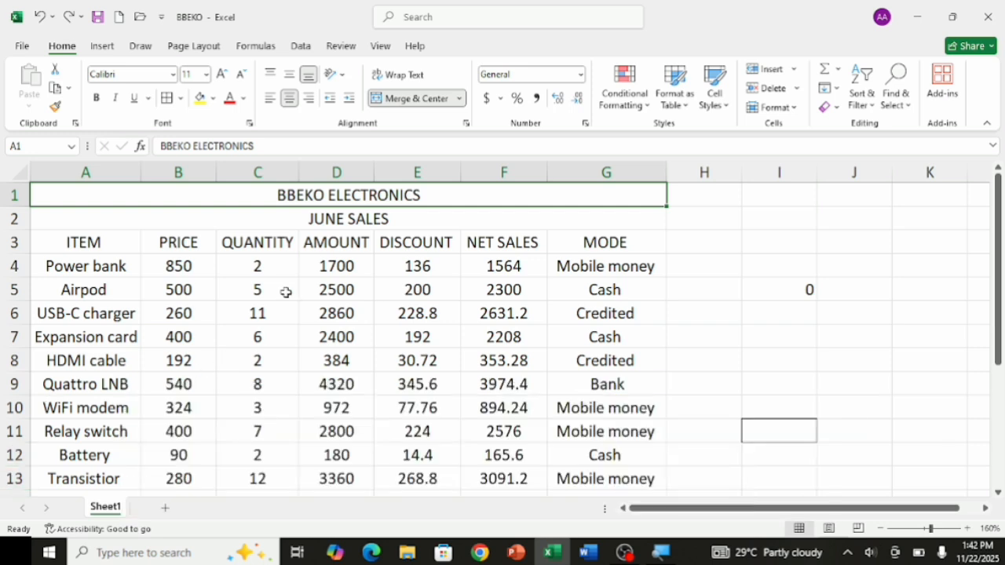
- Move along row 3 one cell at a time, from the MODE header across the empty columns to CF3
left_click(617, 243)
key("Right")
key("Right")
key("Right")
key("Right")
key("Right")
key("Right")
key("Right")
key("Right")
key("Right")
key("Right")
key("Right")
key("Right")
key("Right")
key("Right")
key("Right")
key("Right")
key("Right")
key("Right")
key("Right")
key("Right")
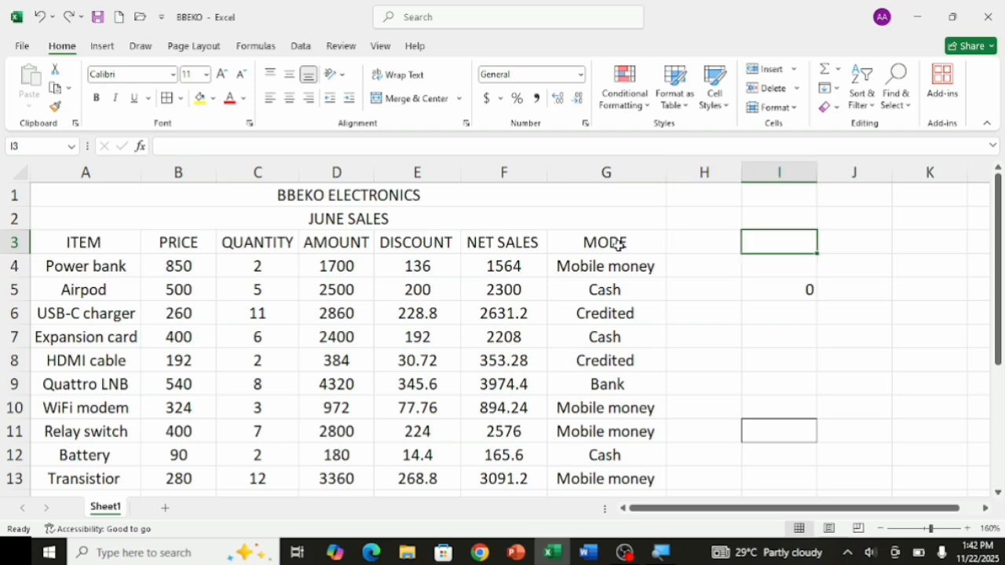
key("Right")
key("Right")
key("Right")
key("Right")
key("Right")
key("Right")
key("Right")
key("Right")
key("Right")
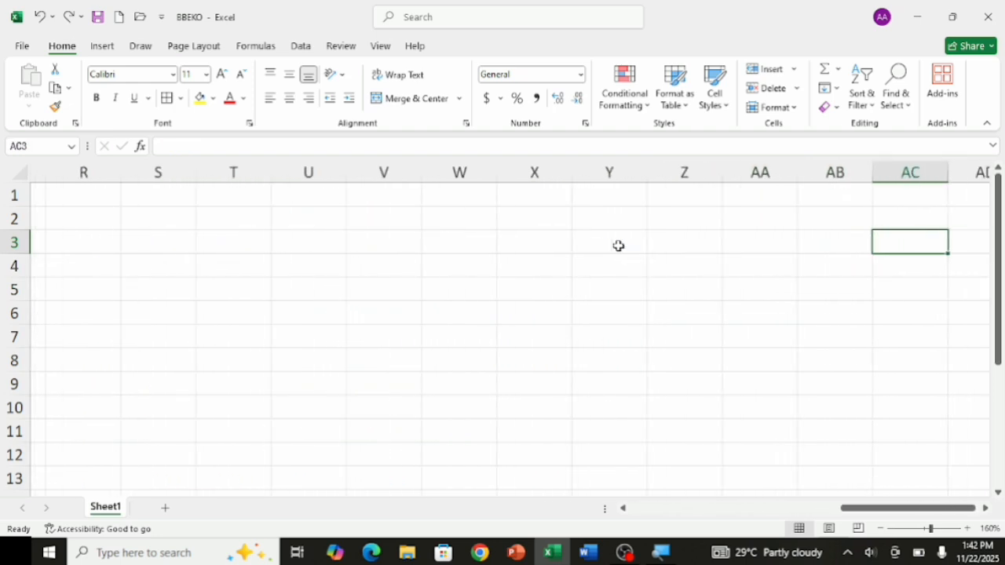
key("Right")
key("Right")
key("Right")
key("Right")
key("Right")
key("Right")
key("Right")
key("Right")
key("Right")
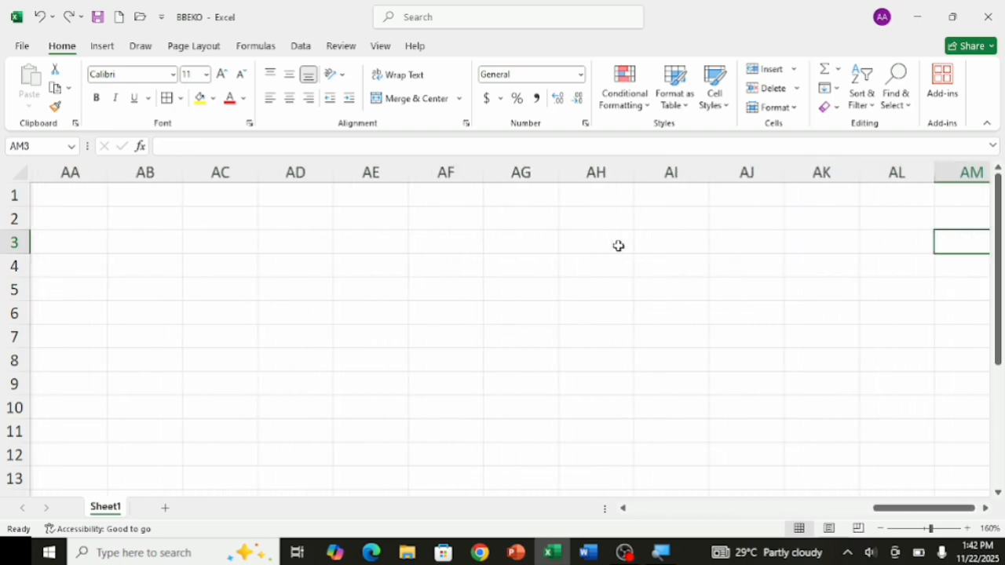
key("Right")
key("Right")
key("Right")
key("Right")
key("Right")
key("Right")
key("Right")
key("Right")
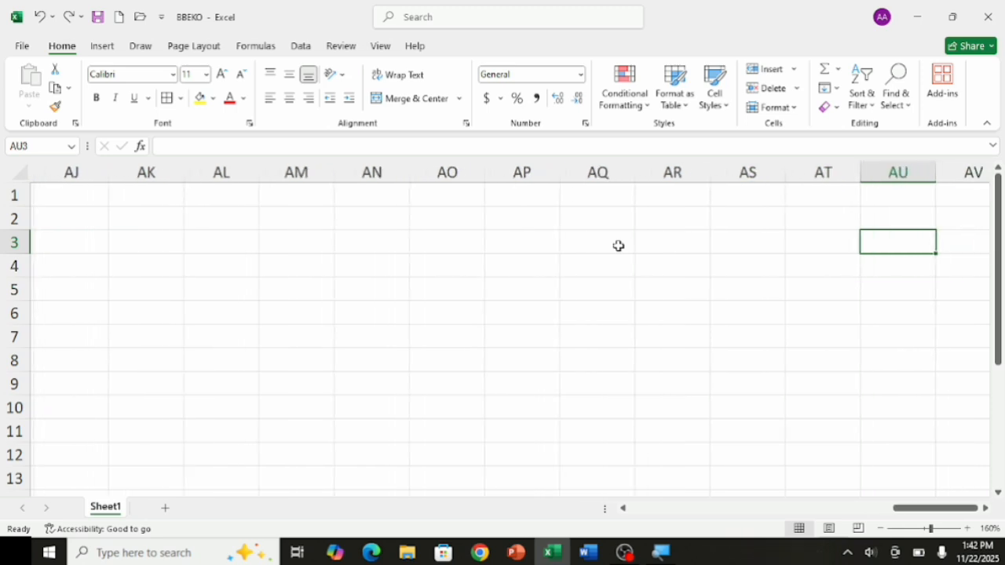
key("Right")
key("Right")
key("Right")
key("Right")
key("Right")
key("Right")
key("Right")
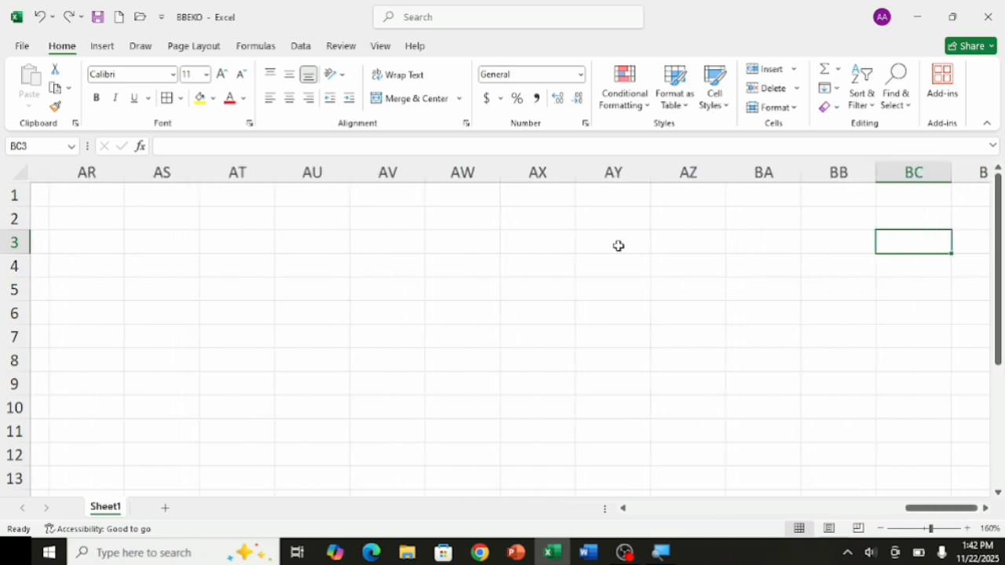
key("Right")
key("Right")
key("Right")
key("Right")
key("Right")
key("Right")
key("Right")
key("Right")
key("Right")
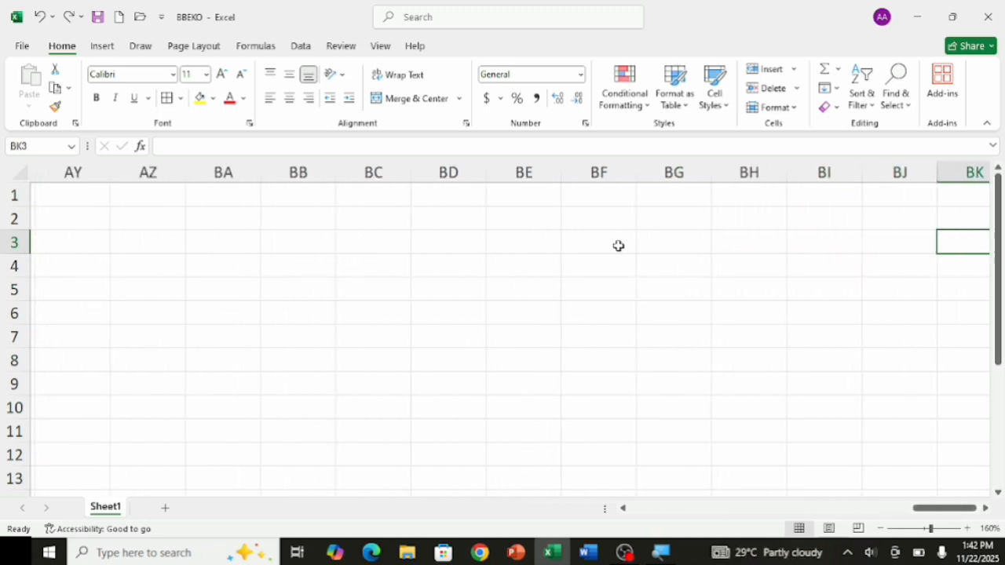
key("Right")
key("Right")
key("Right")
key("Right")
key("Right")
key("Right")
key("Right")
key("Right")
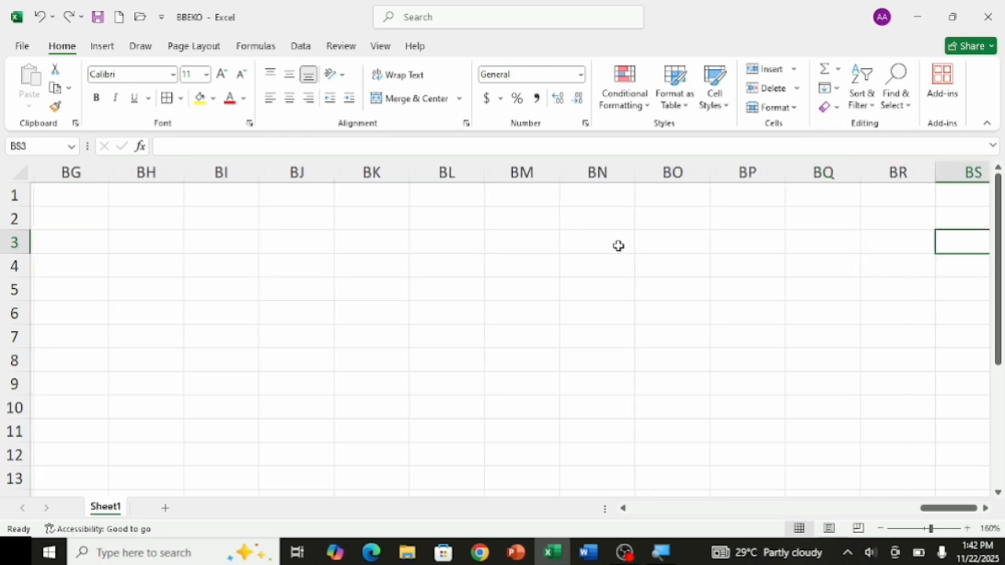
key("Right")
key("Right")
key("Right")
key("Right")
key("Right")
key("Right")
key("Right")
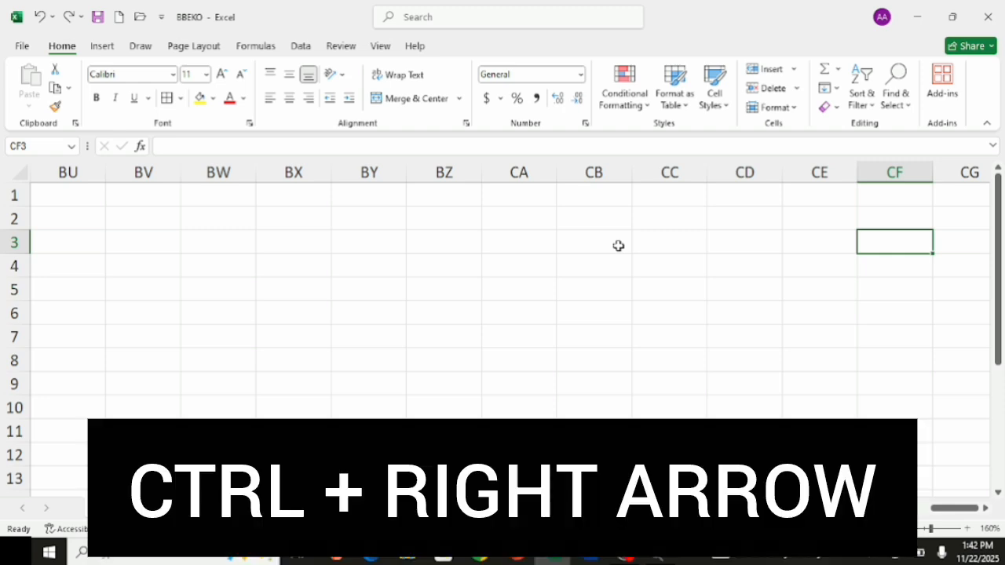
- Jump straight to the last column of the worksheet in row 3 and return to the ITEM header in A3
key("ctrl+Right")
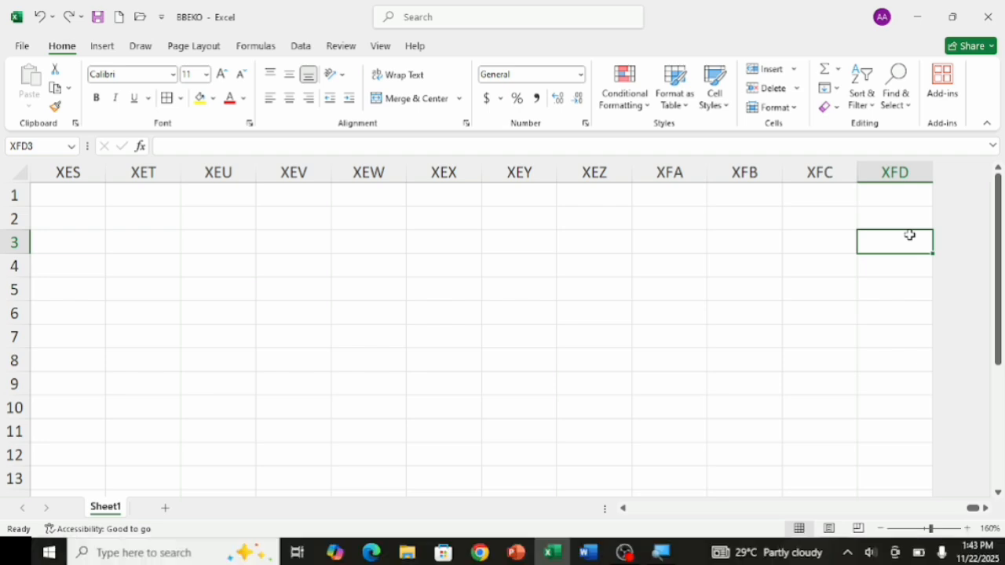
key("ctrl+Left")
key("ctrl+Left")
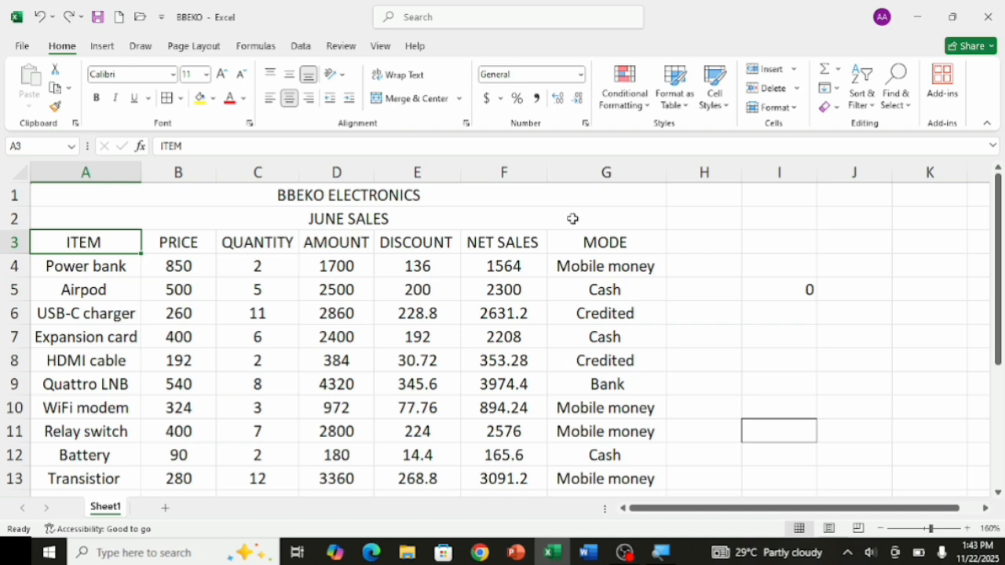
- Select the header row of the sales table from ITEM in A3 through MODE in G3
key("ctrl+shift+Right")
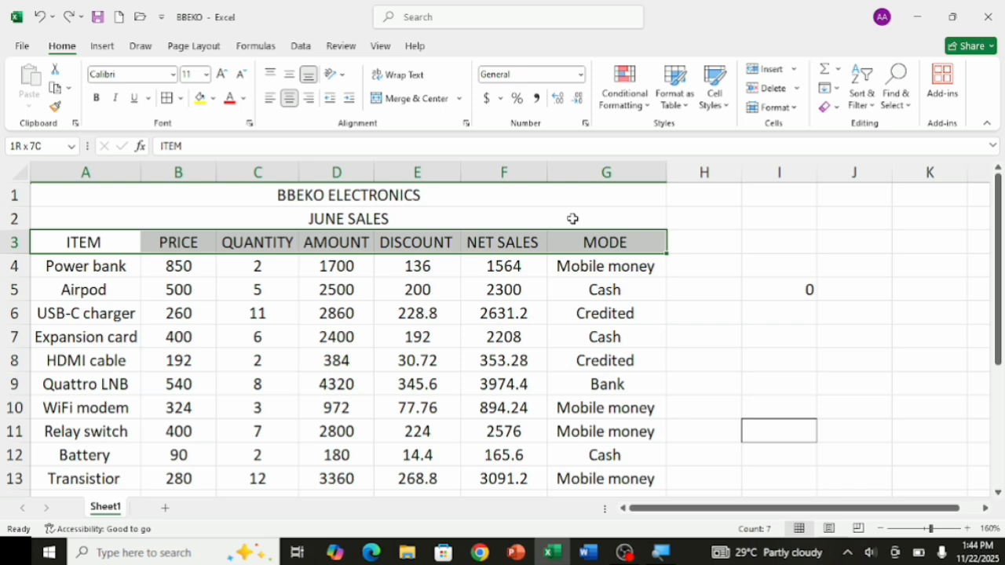
- Select the Power bank row from A4 through G4, and then the ITEM column downward from its header in A3
key("Down")
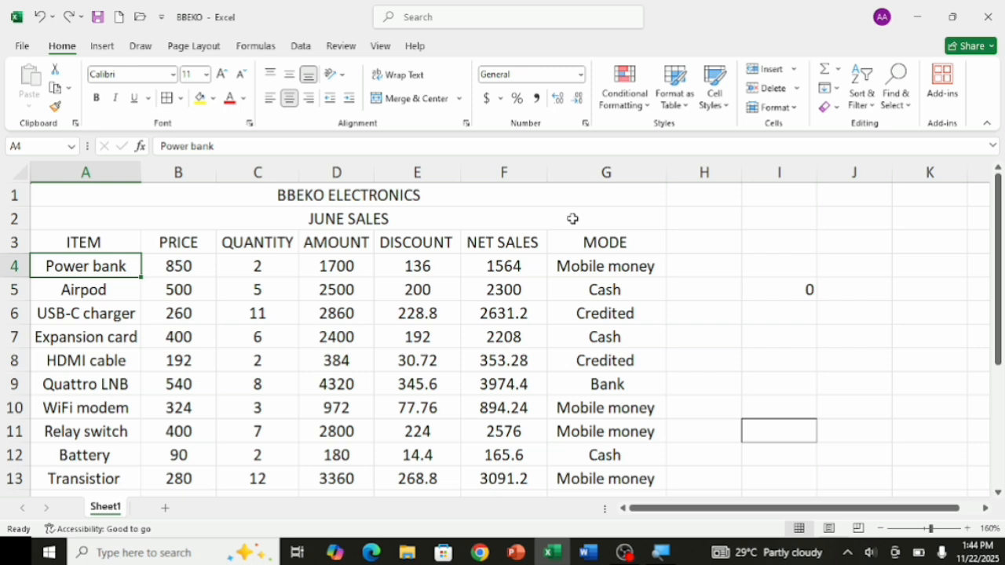
key("ctrl+shift+Right")
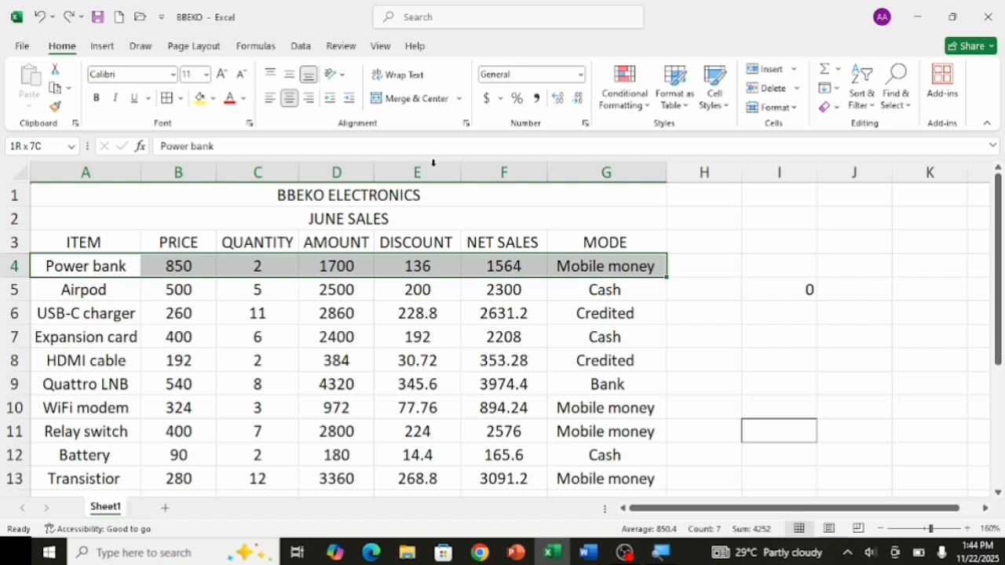
left_click(89, 240)
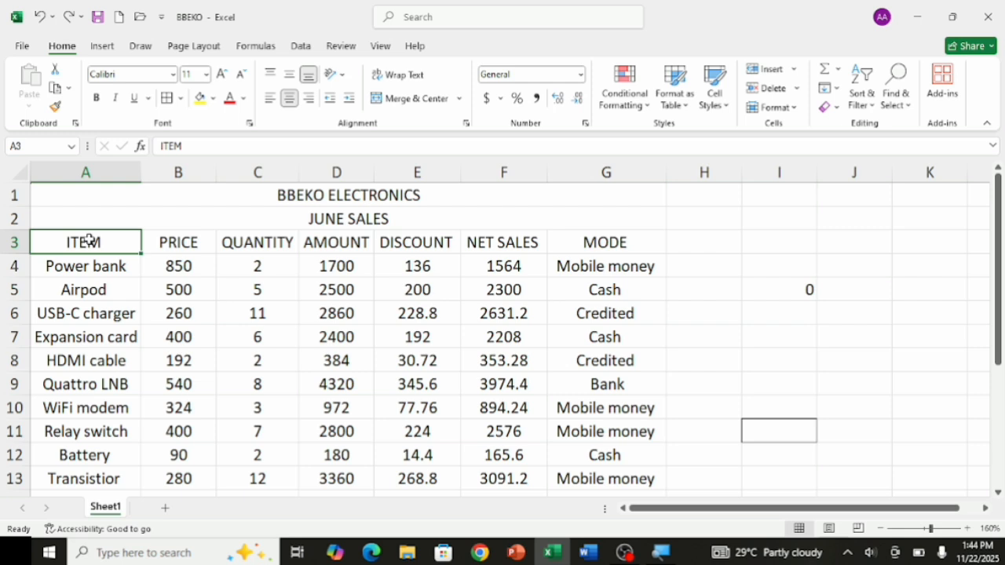
key("ctrl+shift+Down")
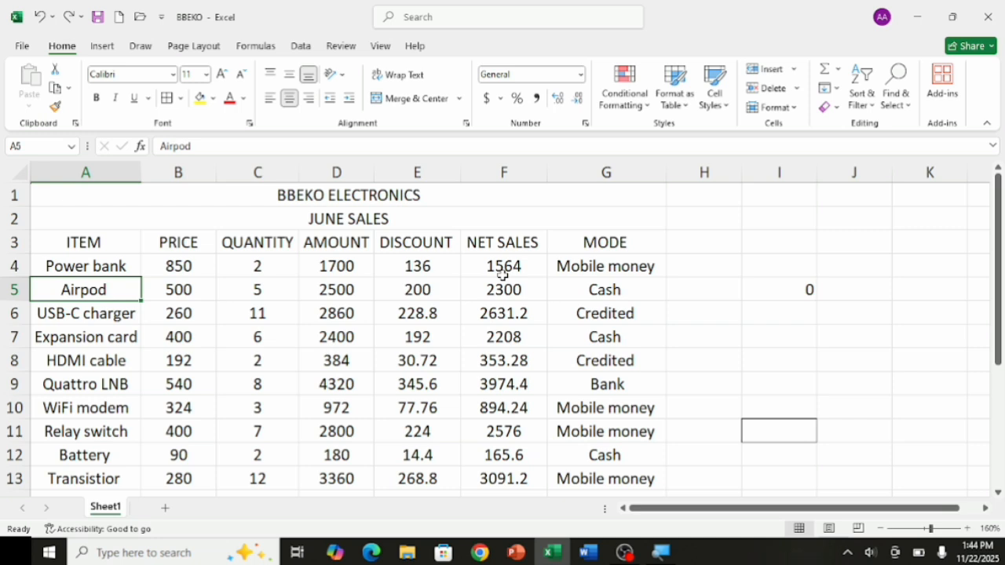
- Copy the MODE header from G3 and paste it into the empty cell H3
key("ctrl+c")
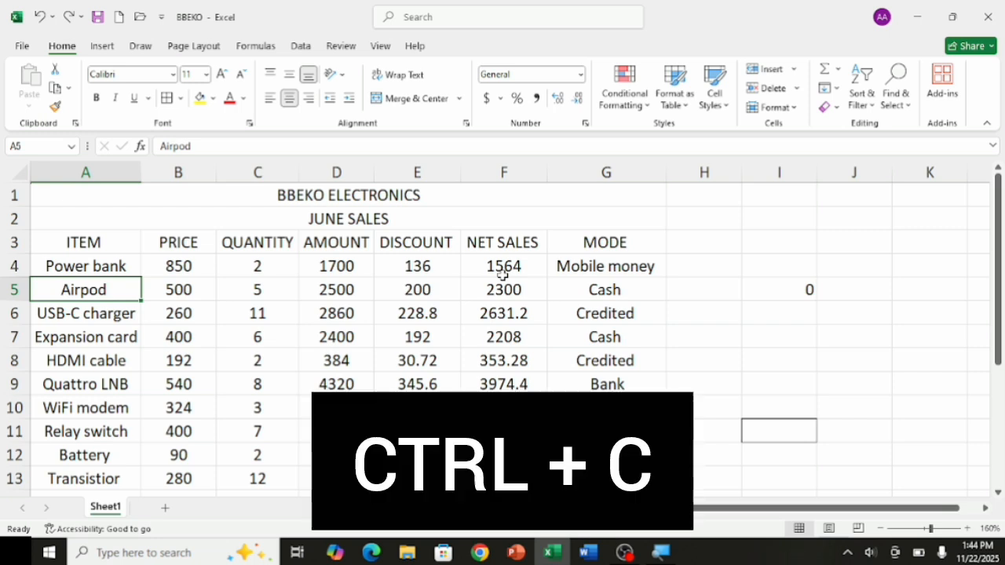
left_click(618, 242)
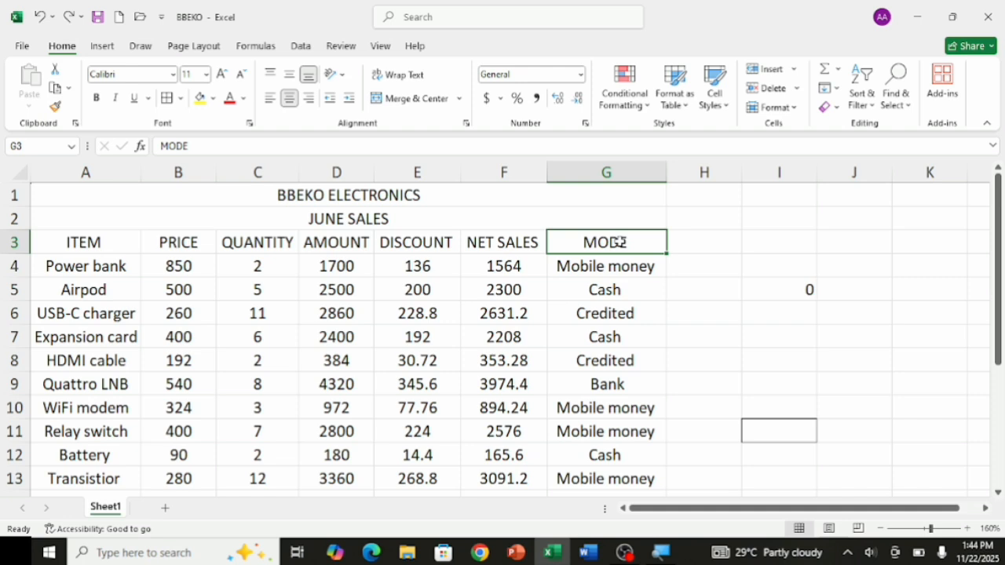
key("ctrl+c")
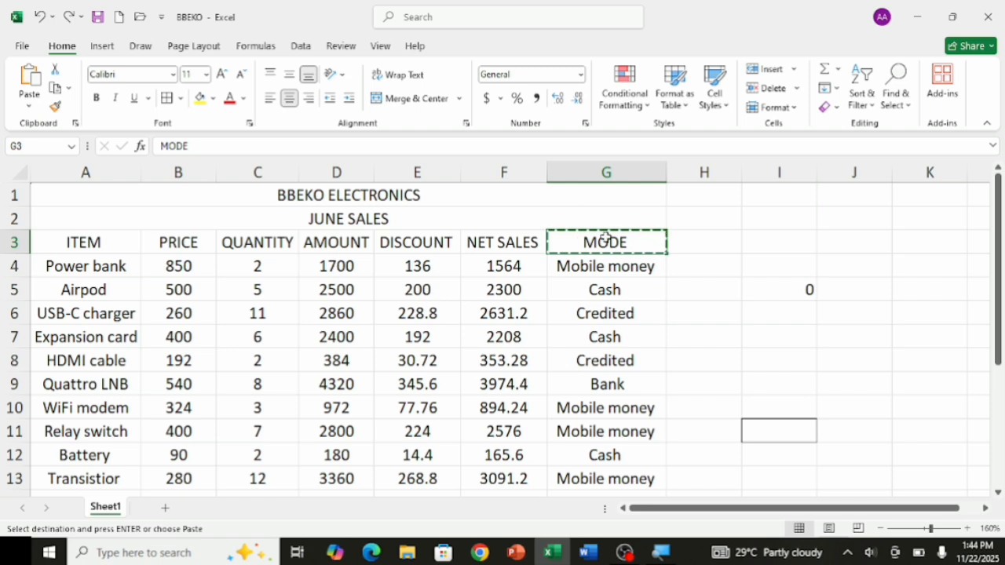
left_click(730, 235)
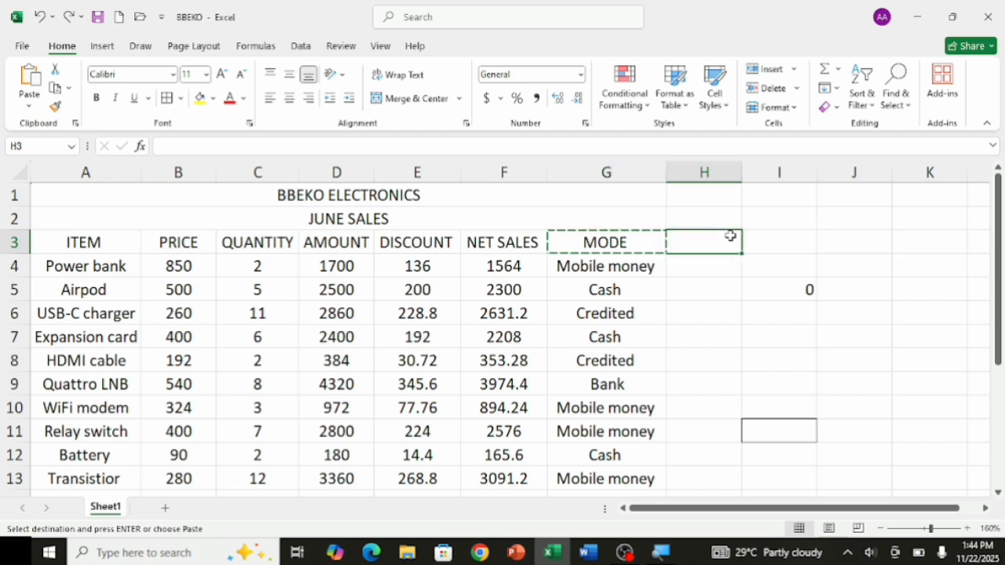
key("ctrl+v")
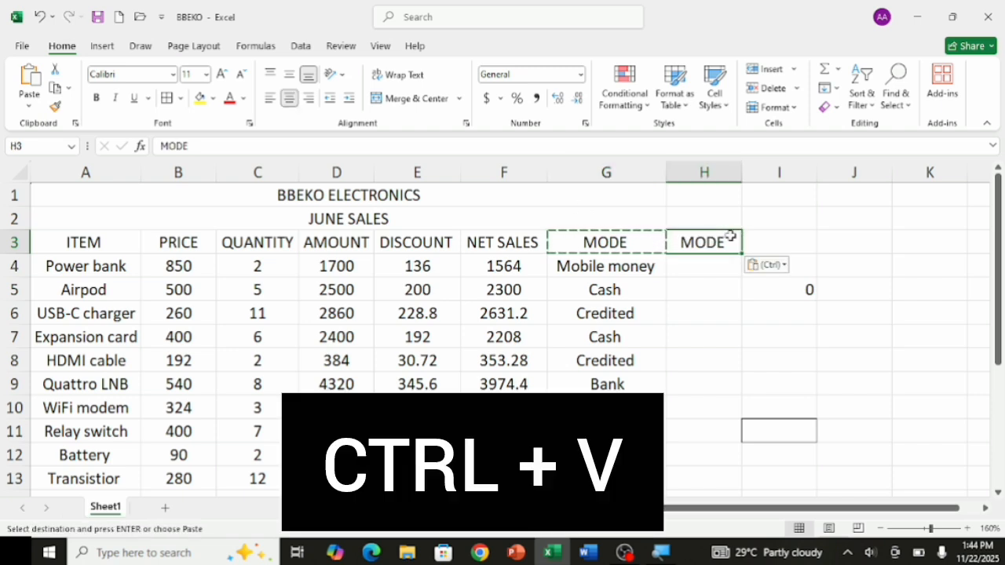
left_click(716, 267)
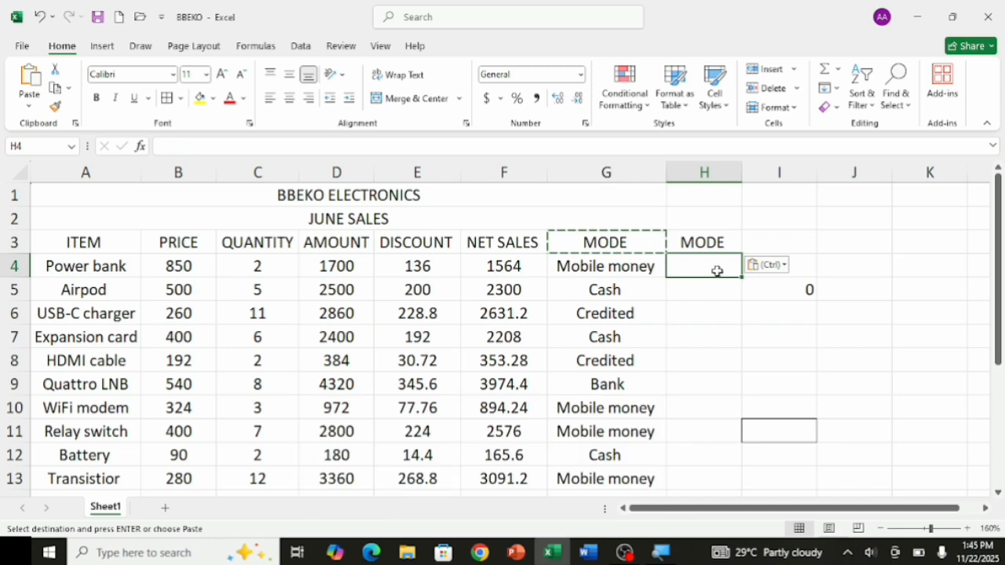
- Undo the pasting of the MODE header into H3
left_click(711, 246)
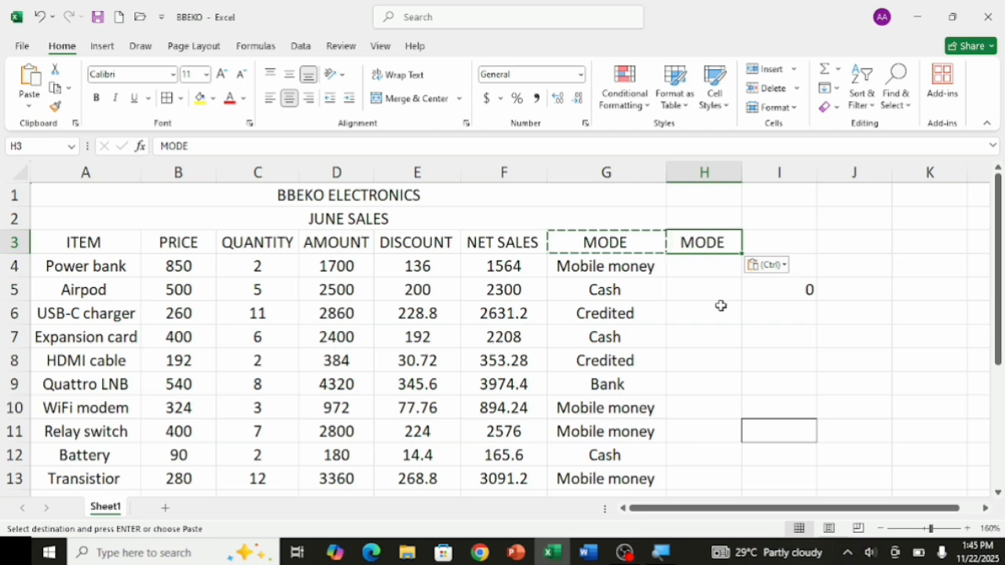
key("ctrl+z")
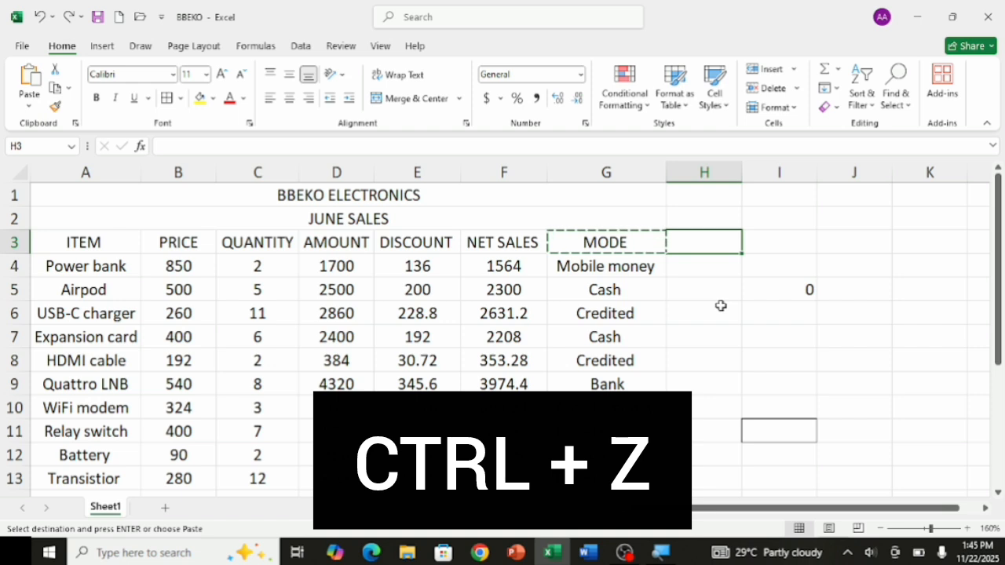
left_click(716, 294)
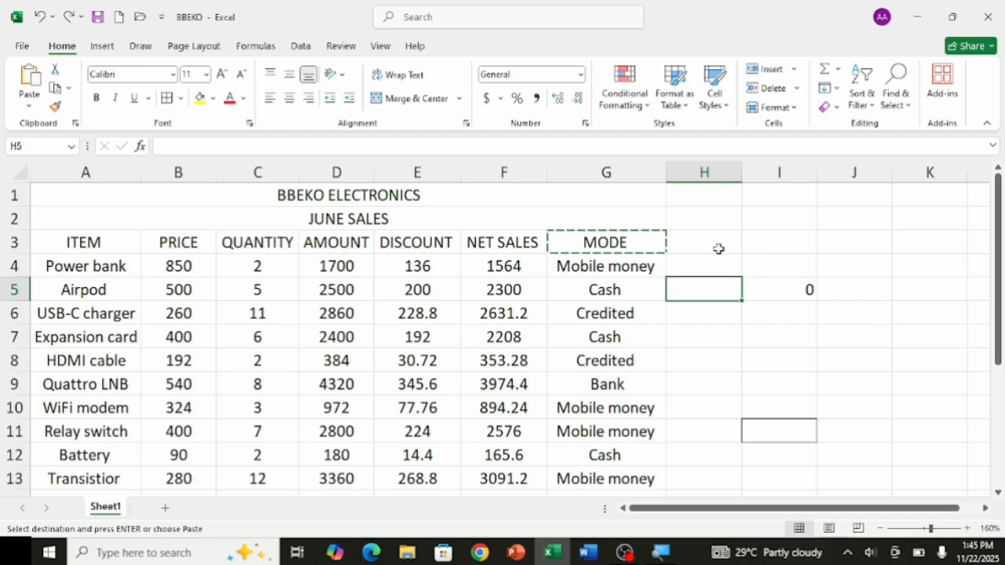
- Redo the undone MODE paste in H3 and undo it once more
key("ctrl+y")
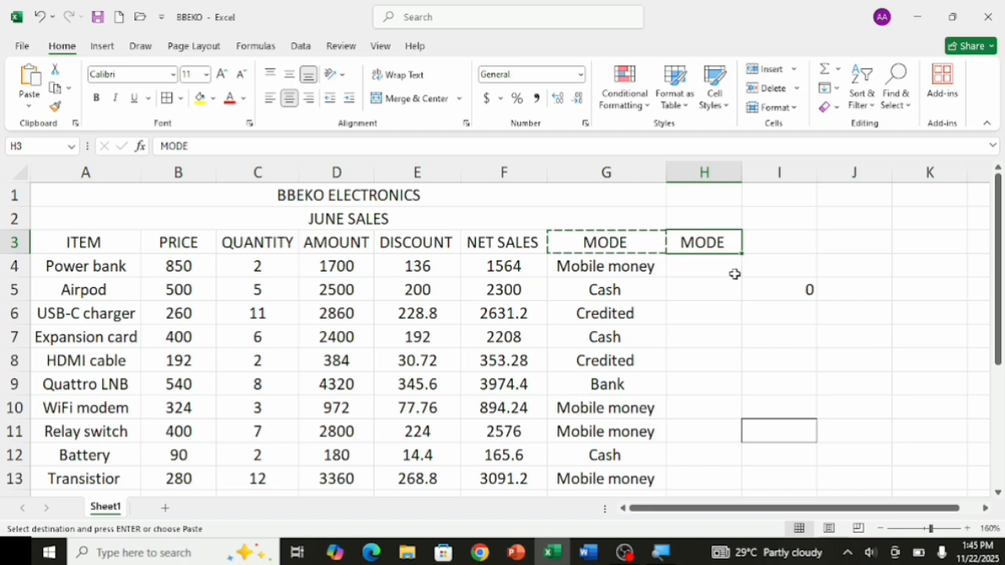
key("ctrl+z")
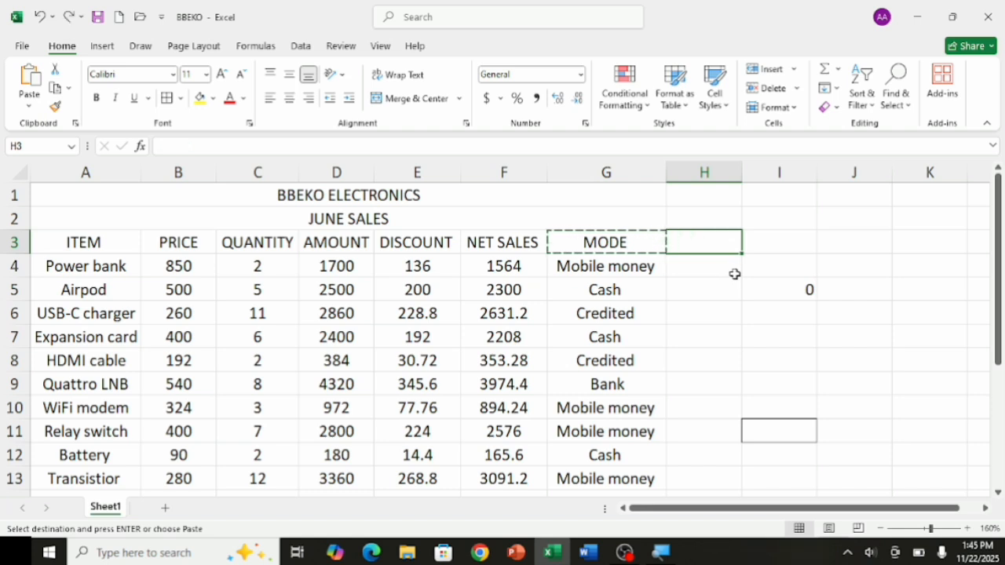
left_click(734, 274)
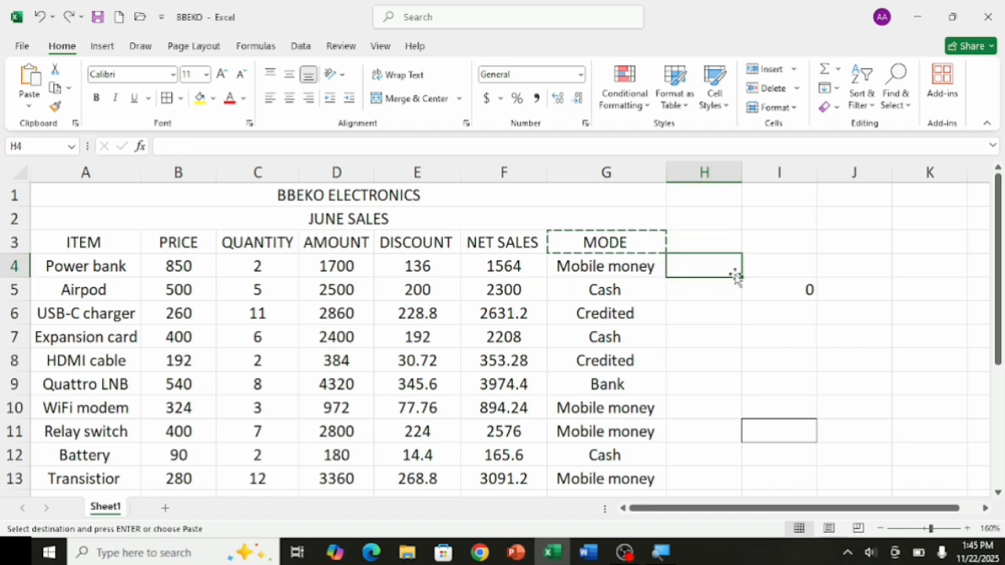
- Move the MODE header from G3 to H3 by cutting and pasting it
left_click(644, 246)
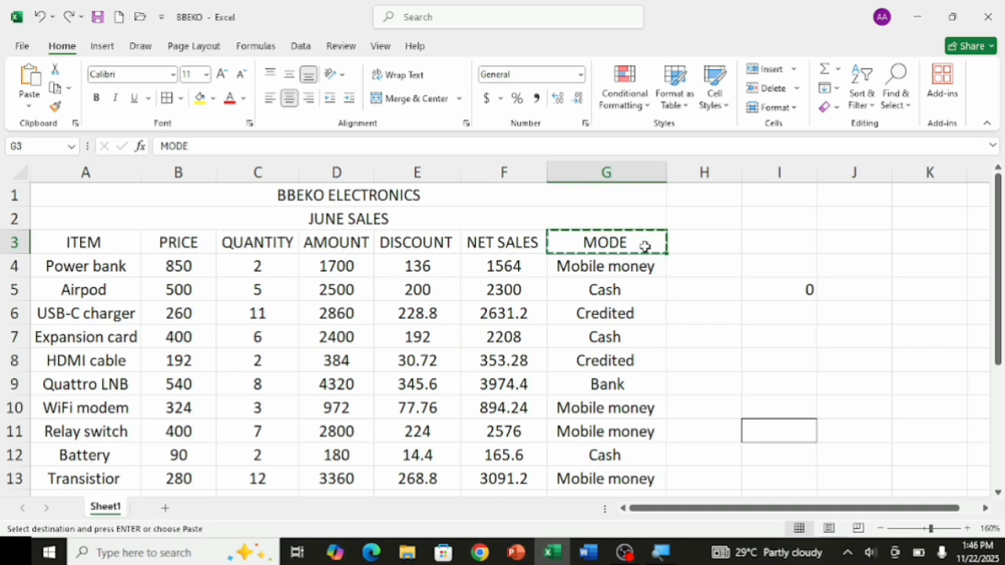
key("ctrl+x")
left_click(737, 249)
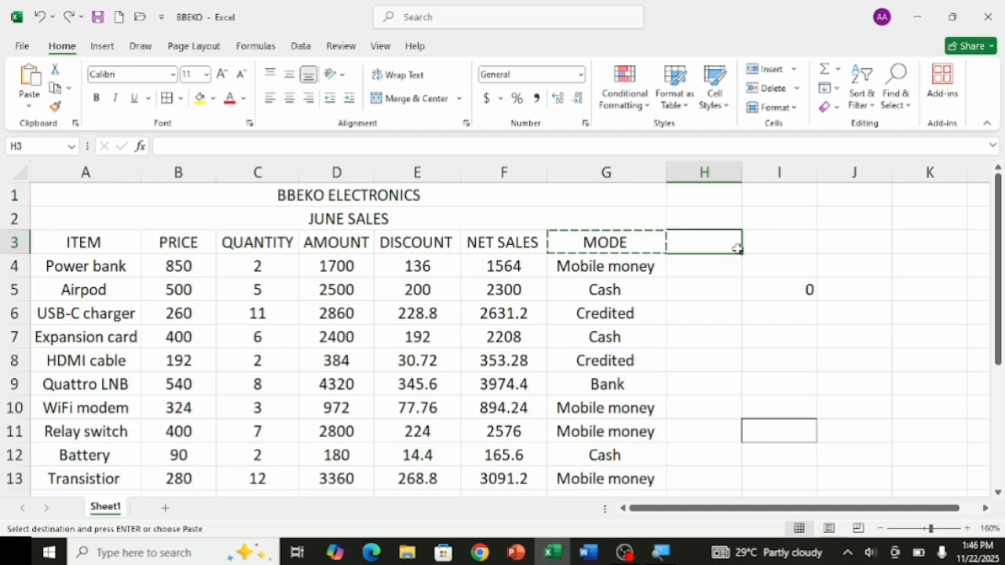
key("ctrl+v")
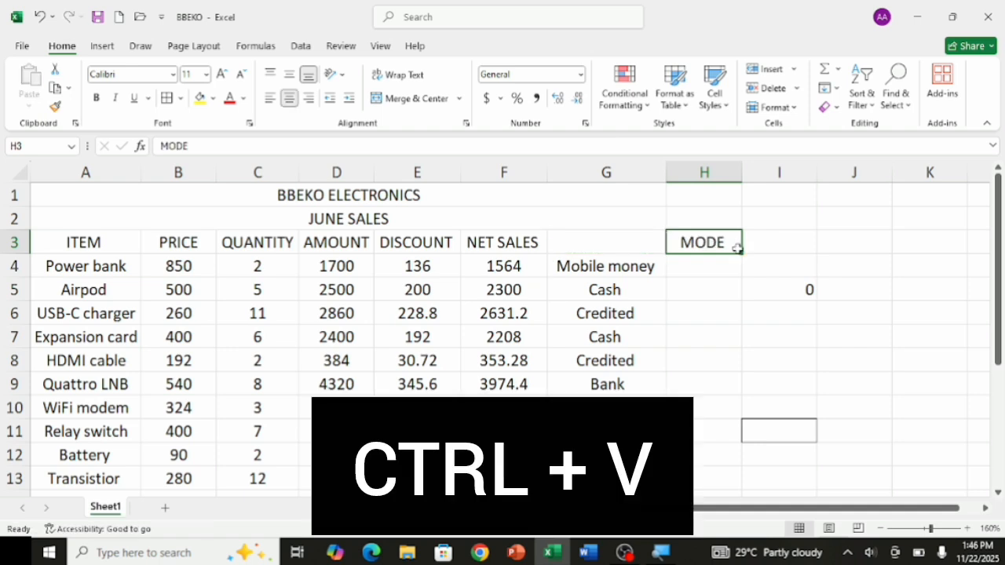
left_click(619, 240)
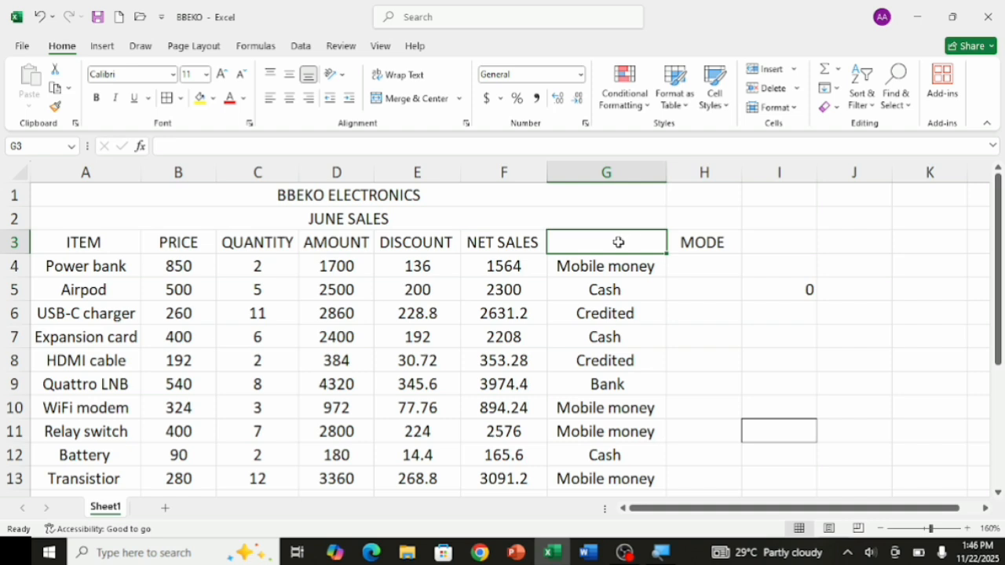
left_click(720, 238)
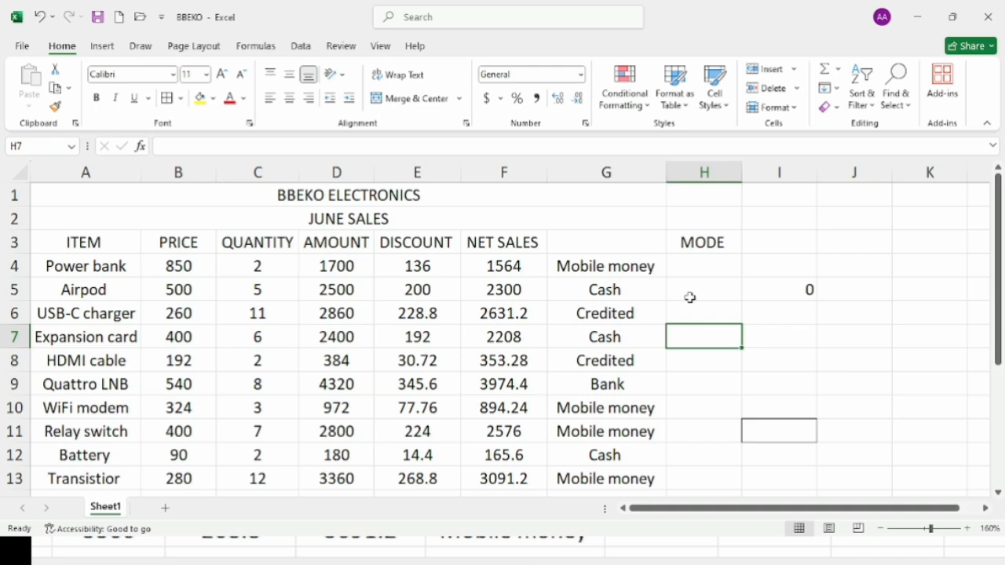
- Open cell G4 for in-cell editing and erase its Mobile money text character by character
left_click(600, 269)
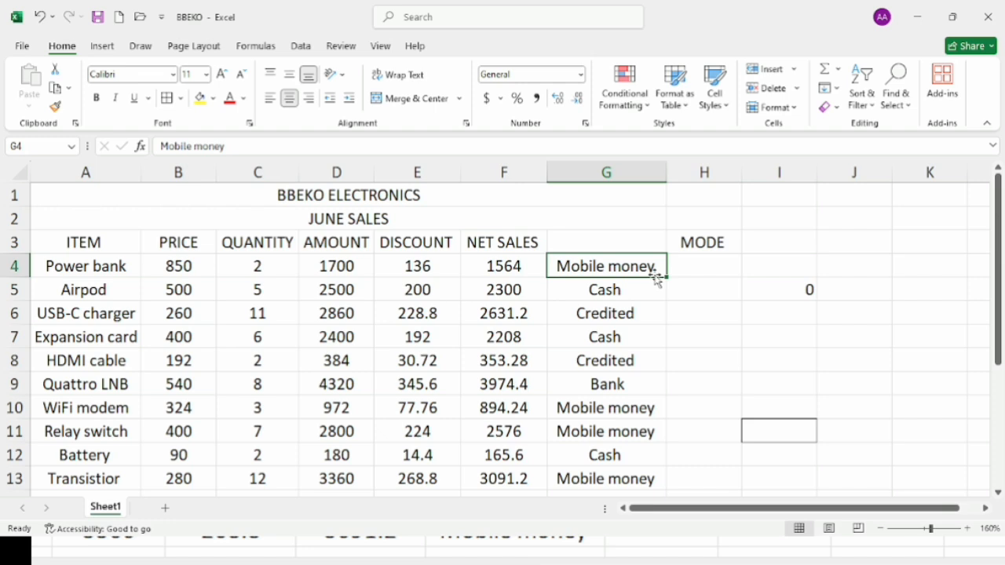
key("F2")
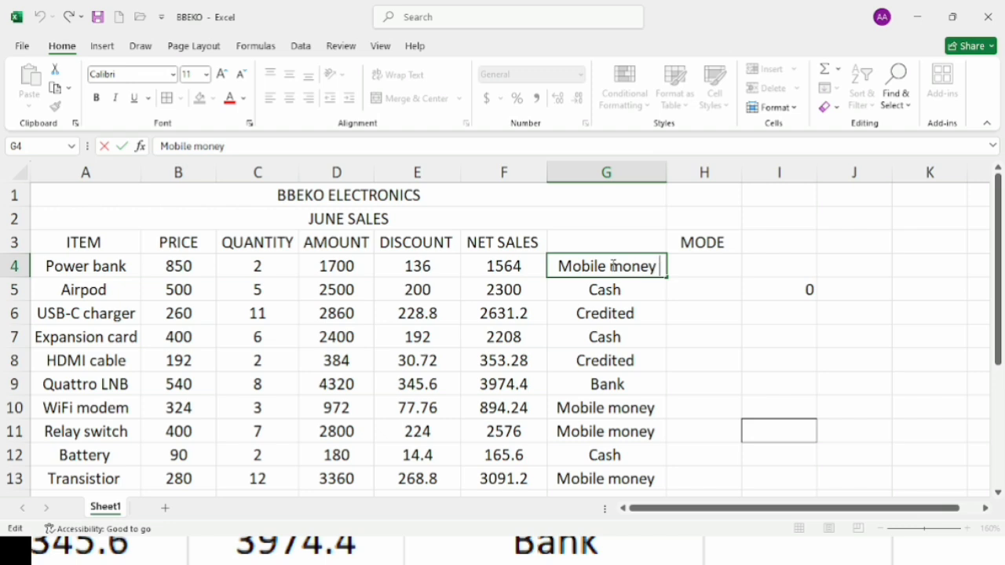
key("BackSpace")
key("BackSpace")
key("BackSpace")
key("BackSpace")
key("BackSpace")
key("BackSpace")
key("BackSpace")
key("BackSpace")
key("BackSpace")
key("BackSpace")
key("BackSpace")
key("BackSpace")
key("BackSpace")
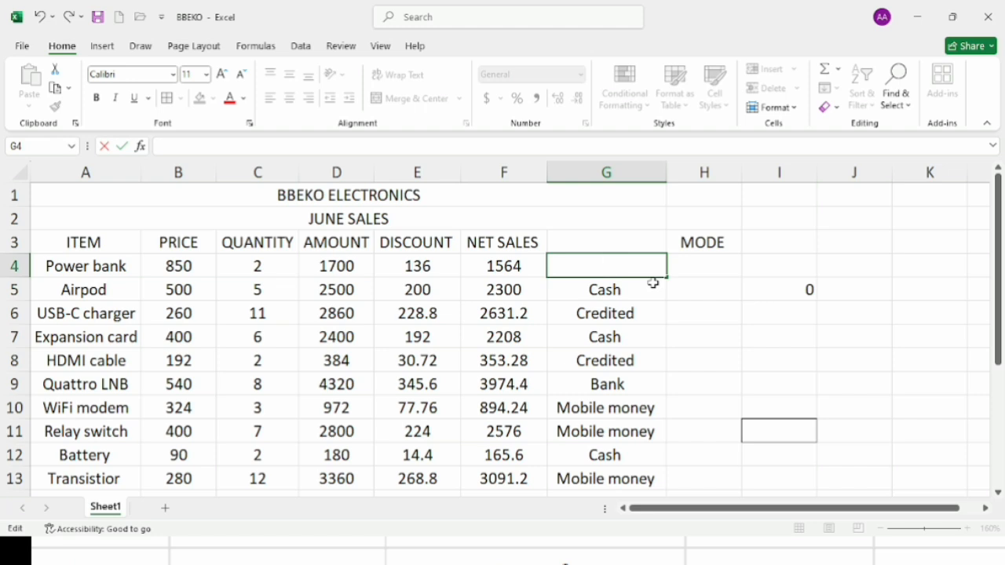
left_click(668, 288)
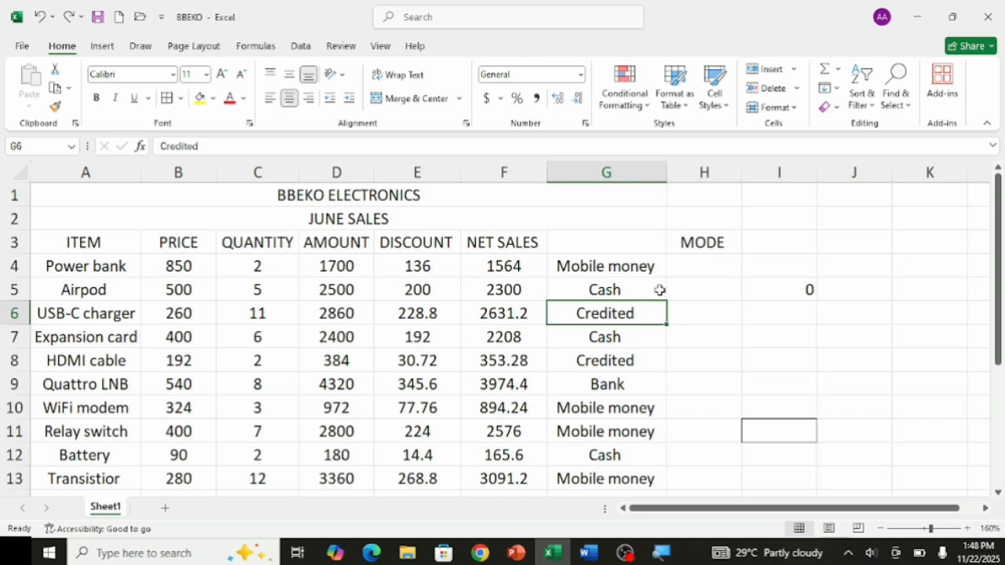
- Make the table headers from ITEM in A3 through NET SALES in F3 bold
left_click(94, 239)
key("ctrl+shift+Right")
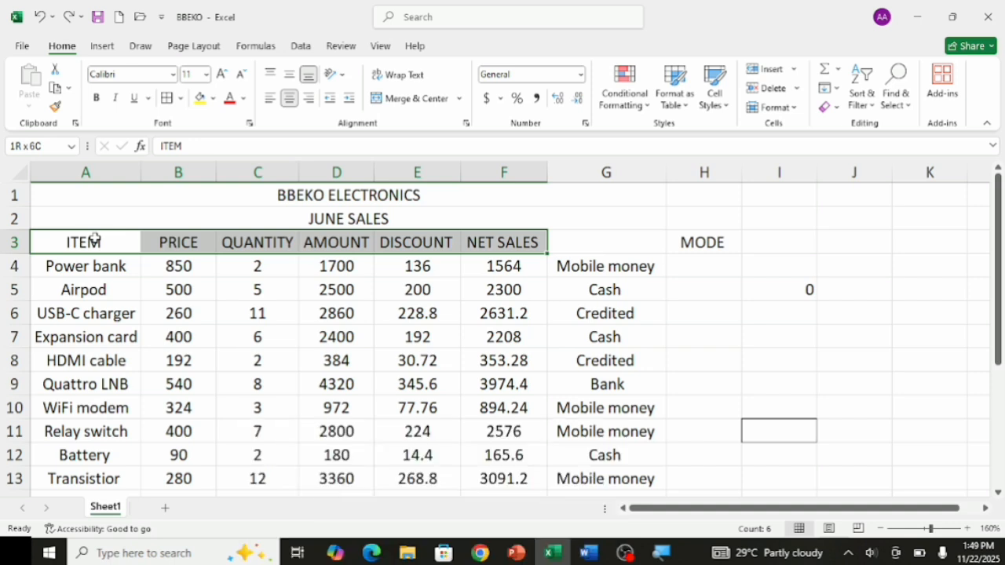
key("ctrl+b")
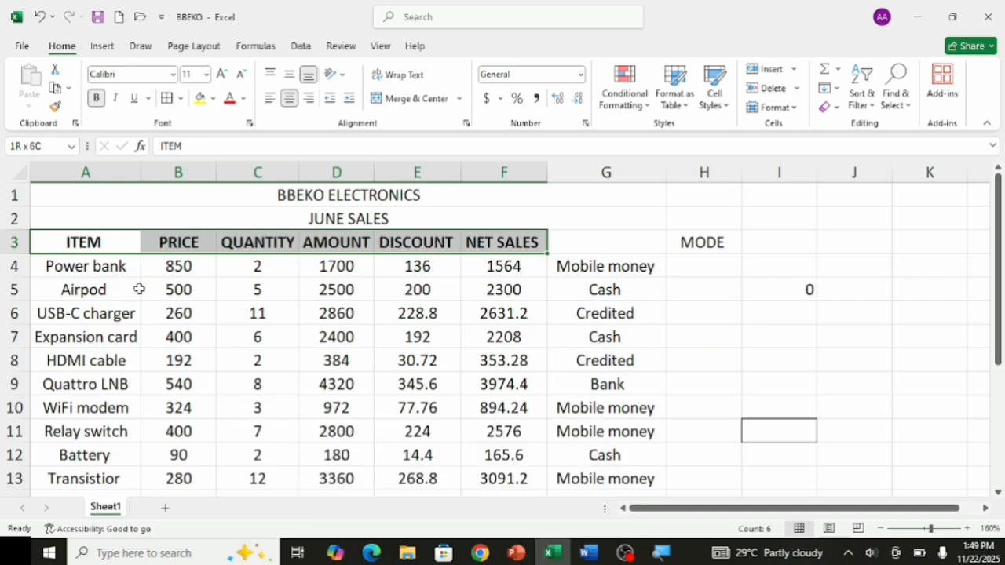
left_click(173, 291)
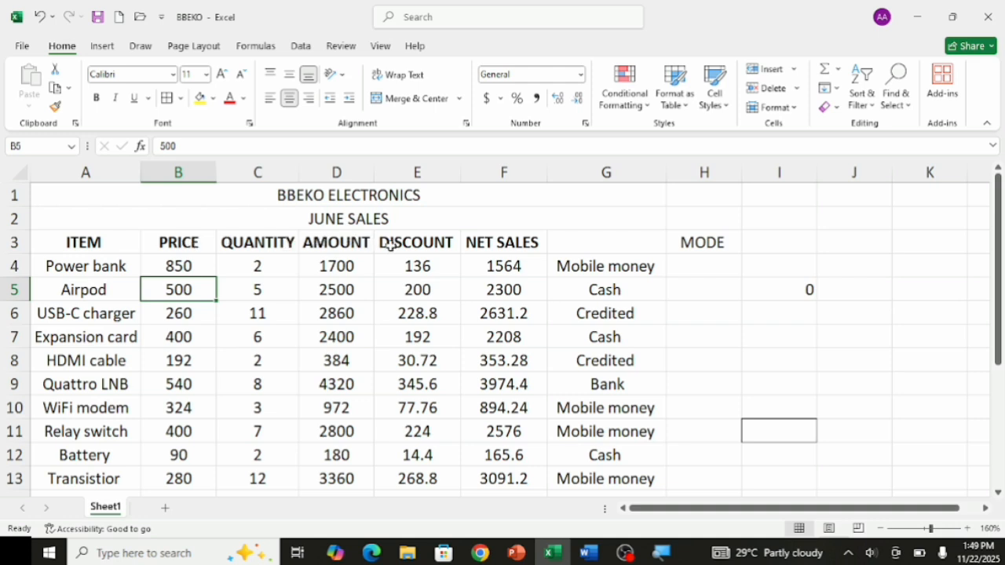
- Apply italic and underline to the headers from ITEM in A3 through NET SALES in F3
left_click(66, 242)
key("ctrl+shift+Right")
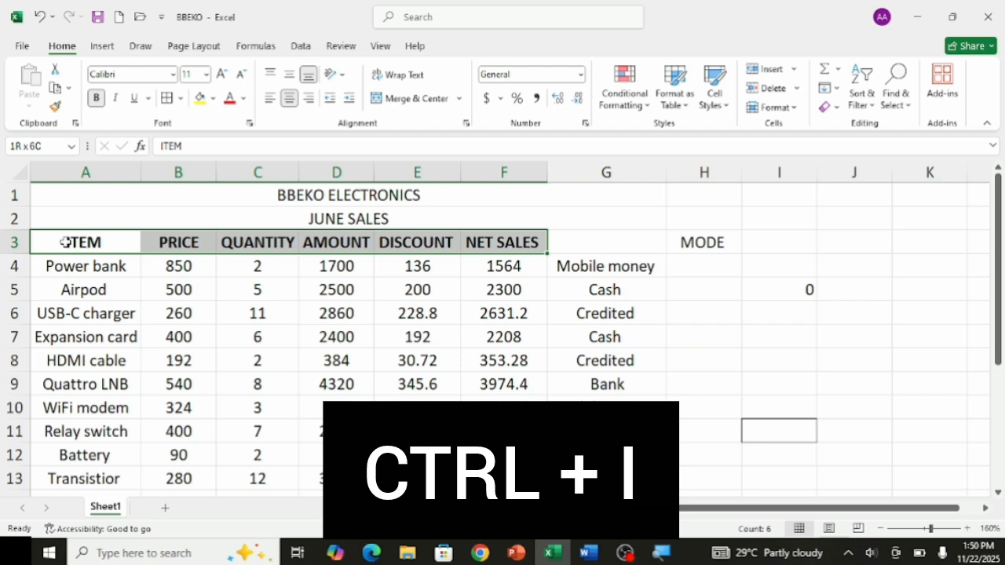
key("ctrl+i")
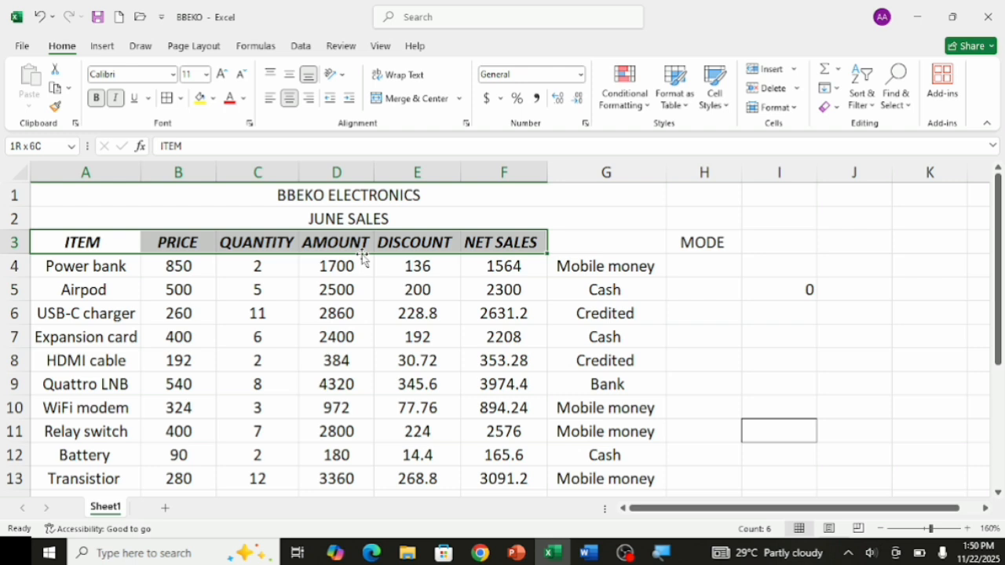
key("ctrl+u")
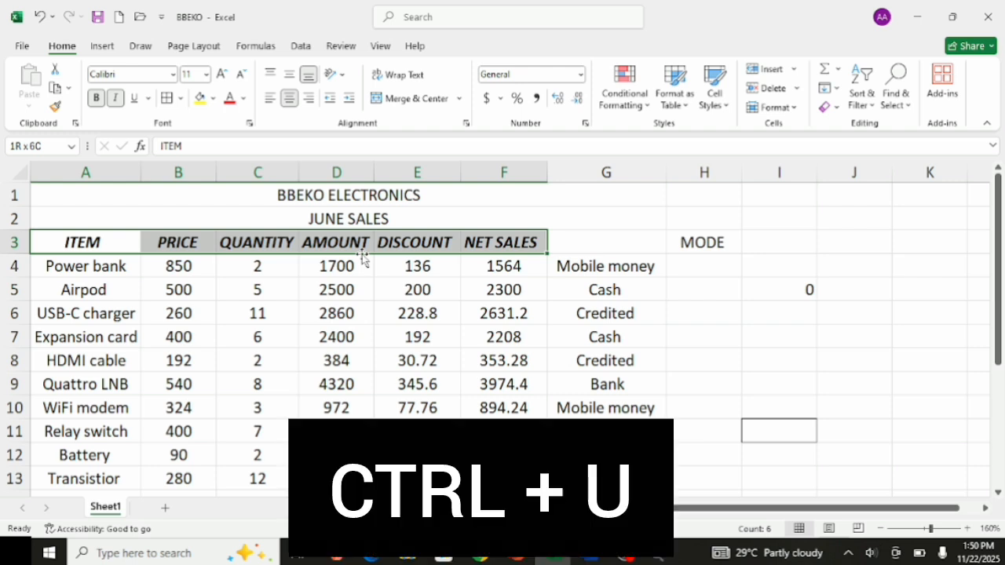
key("ctrl+u")
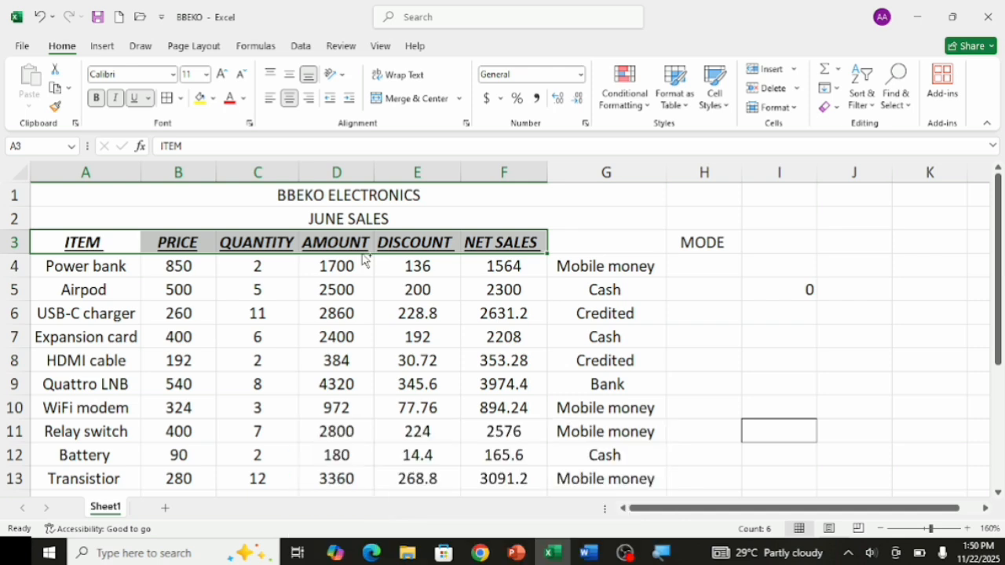
left_click(297, 315)
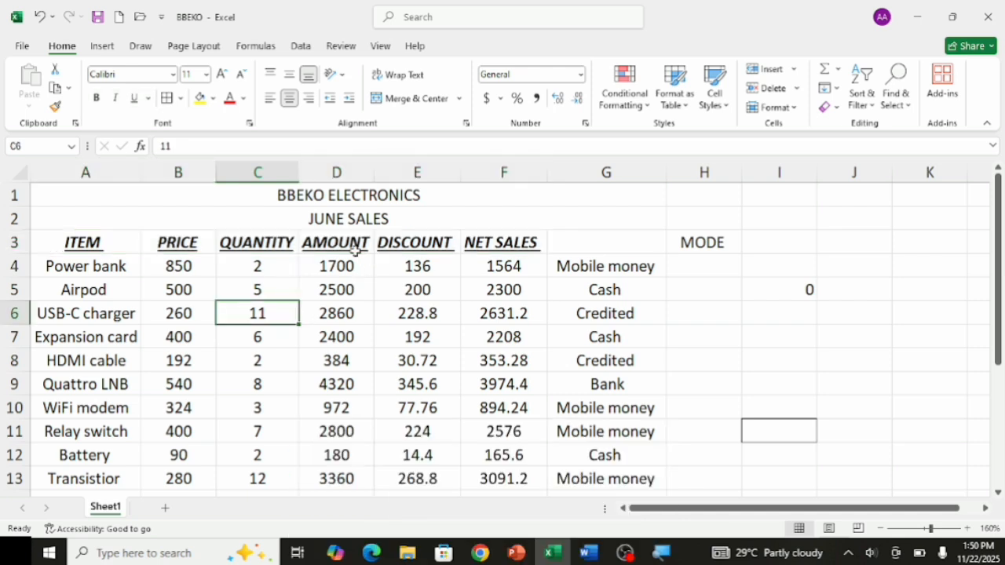
- Open the Format Cells settings for the Power bank row's payment mode in G4
left_click(596, 264)
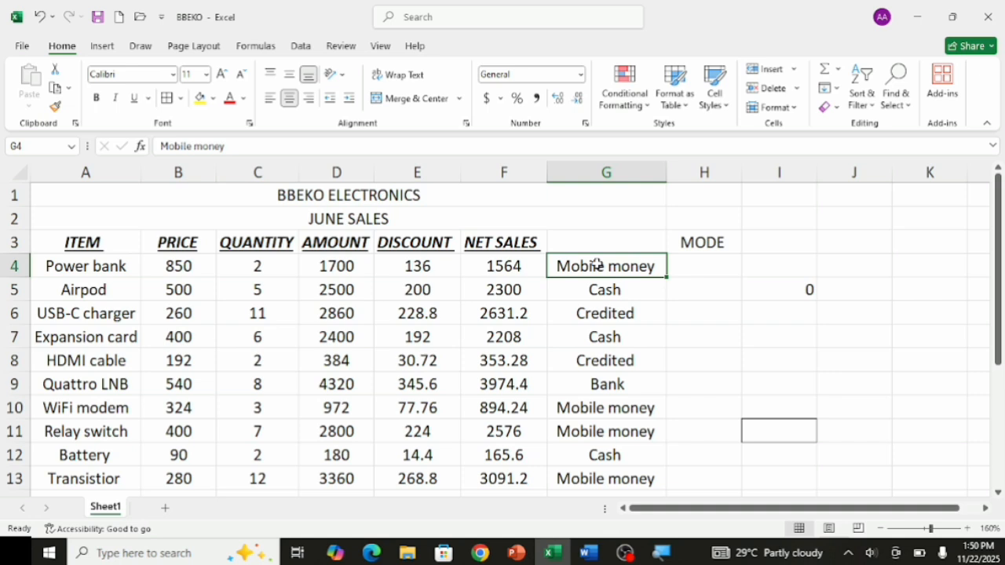
key("ctrl+1")
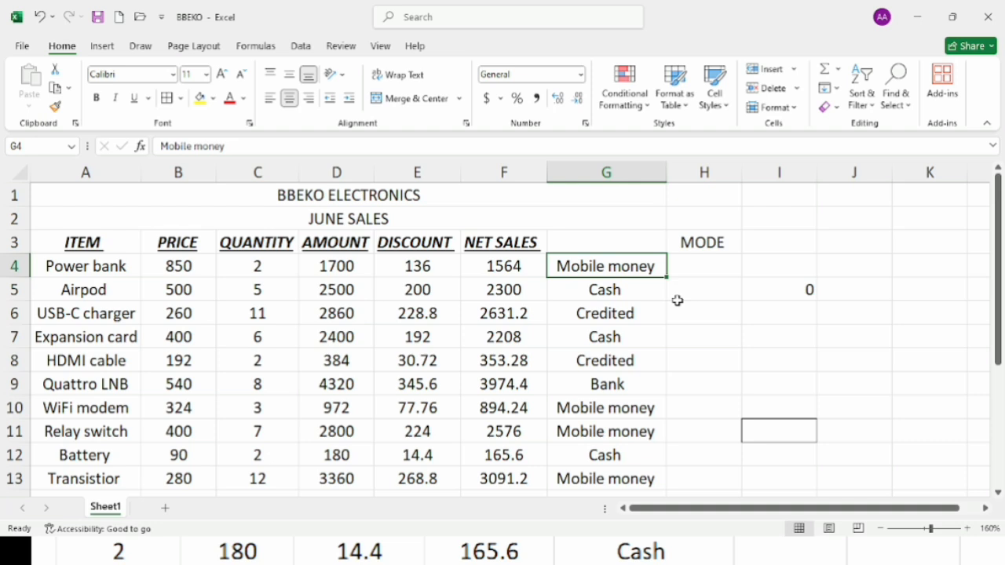
left_click(677, 303)
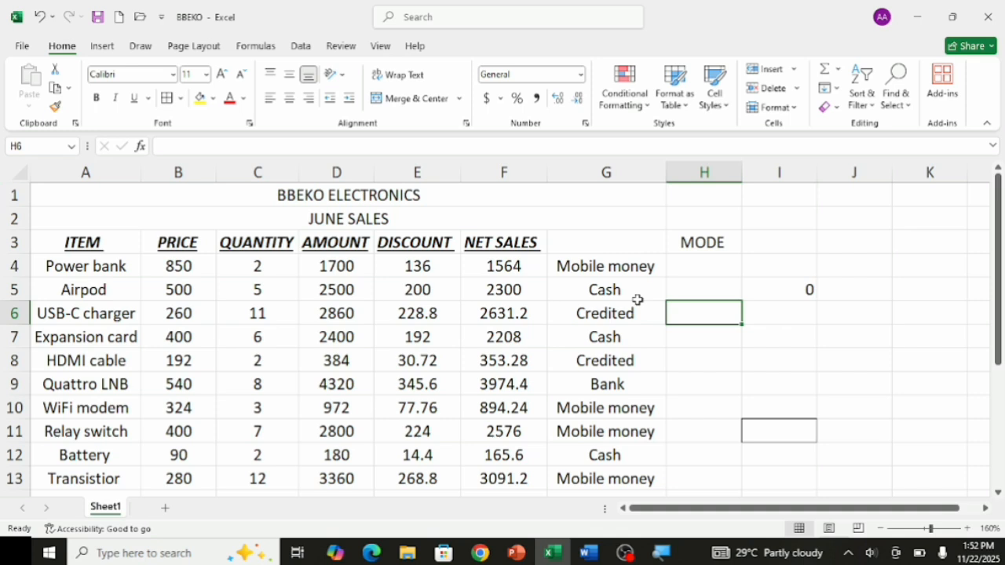
- Save the BBEKO workbook and close it
key("ctrl+n")
key("ctrl+s")
key("ctrl+w")
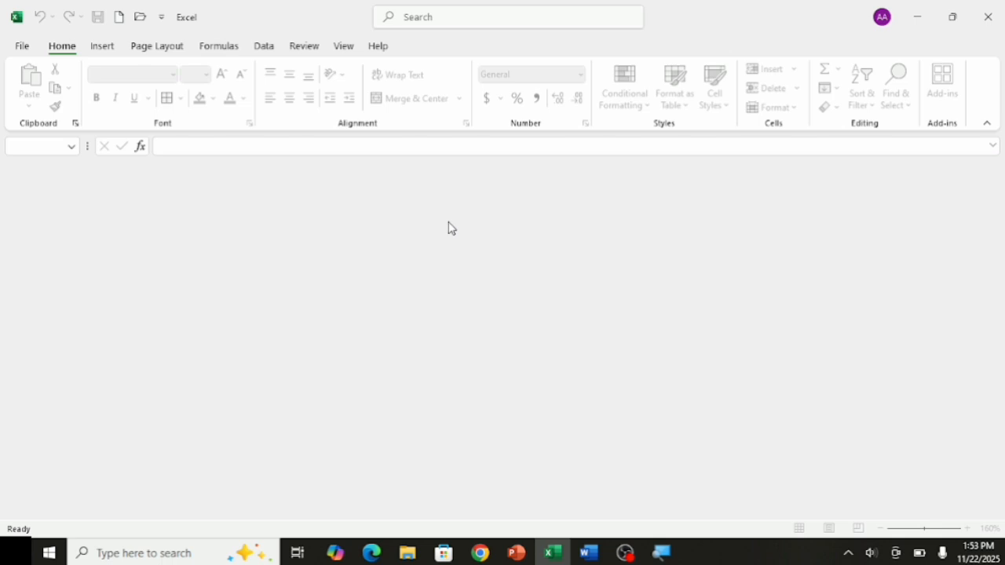
- Reopen the BBEKO workbook from the recent workbooks
key("ctrl+o")
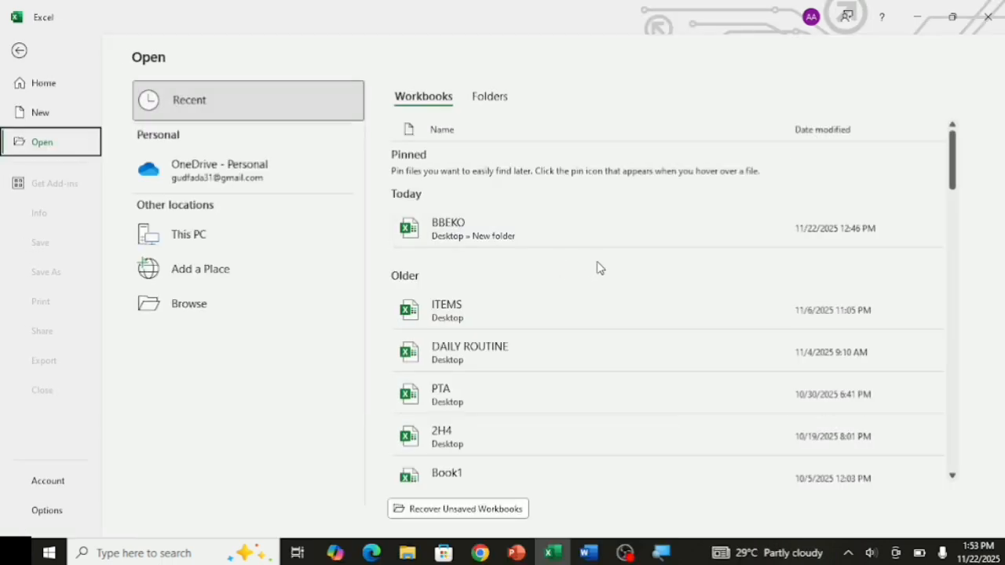
left_click(495, 247)
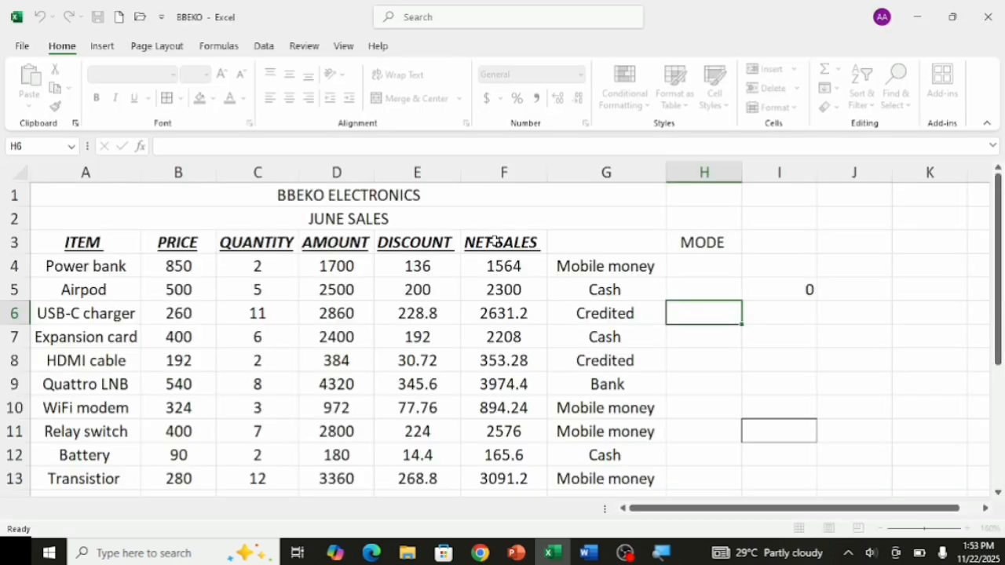